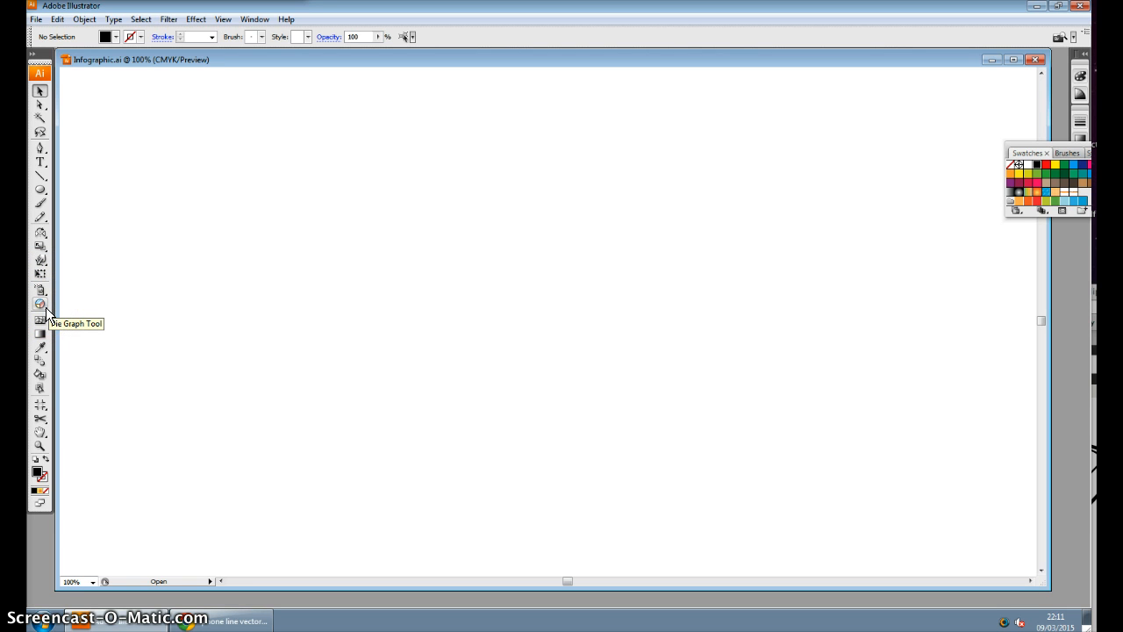
Create a pie graph on the blank artboard with the default width of 22.5631 mm and height of 74.9198 mm
click(46, 308)
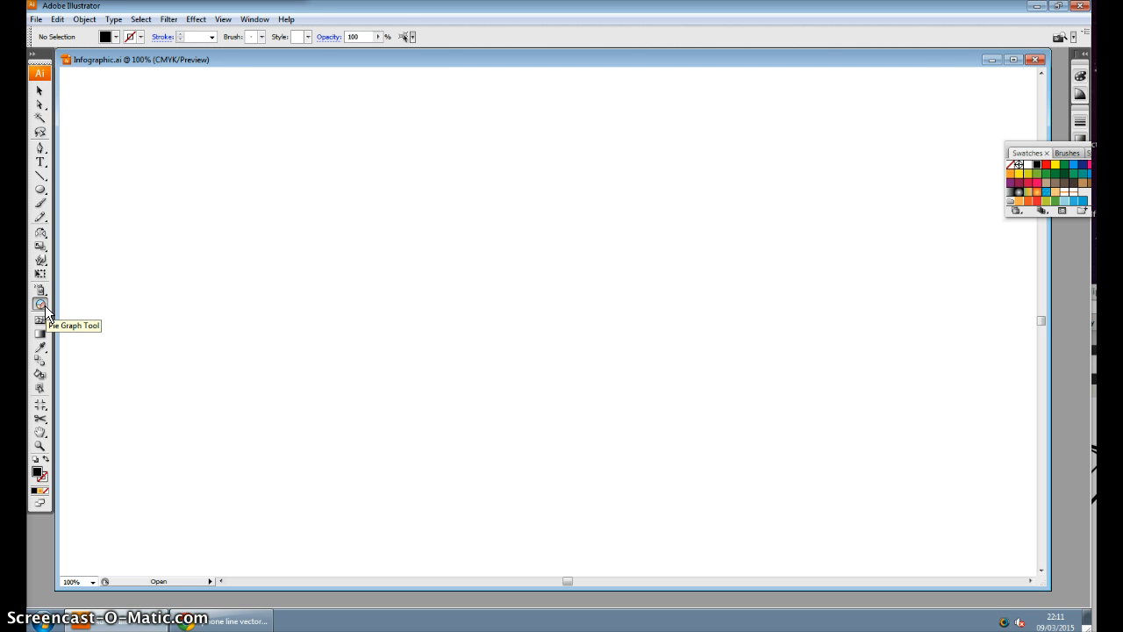
click(43, 308)
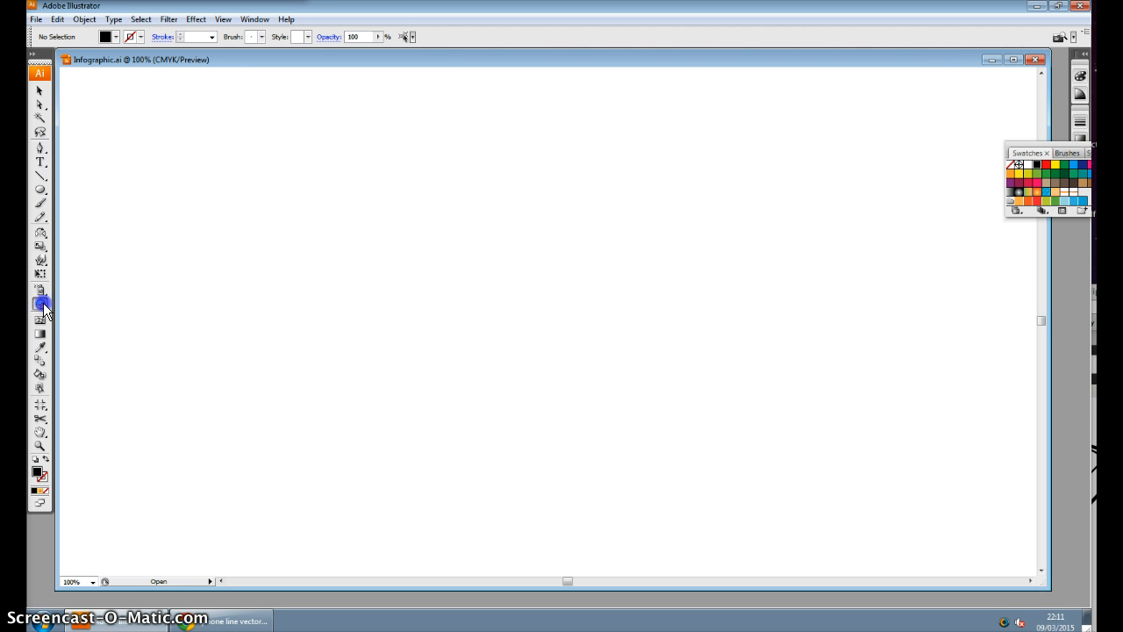
click(283, 256)
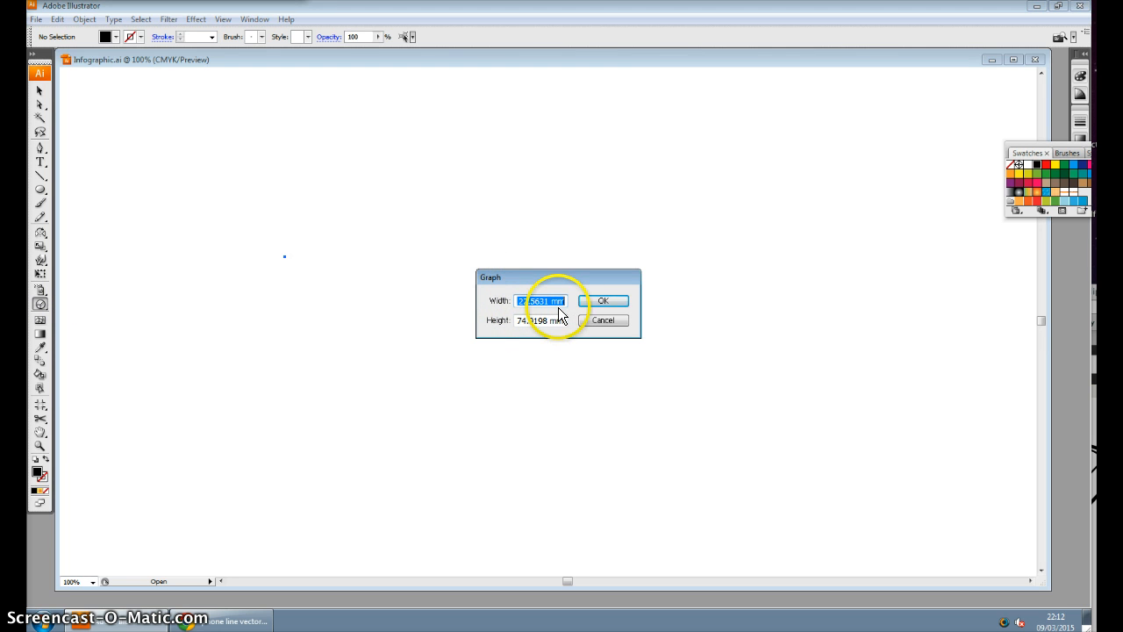
click(604, 303)
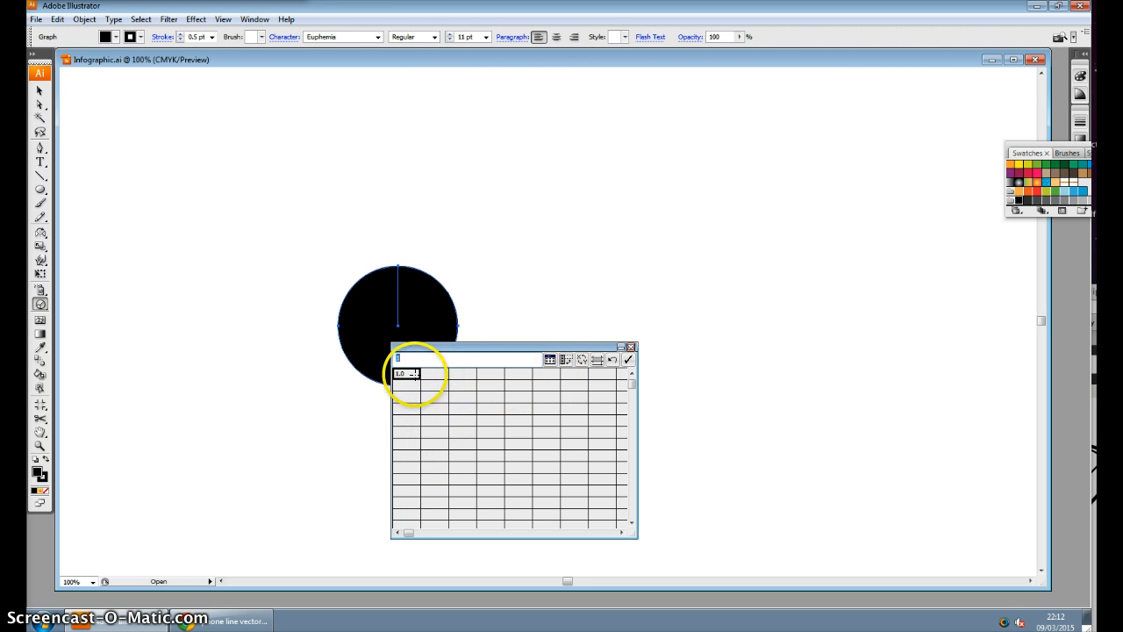
Label the first four rows of the graph data's first column PC, Mobile, Tablet and Other
click(414, 373)
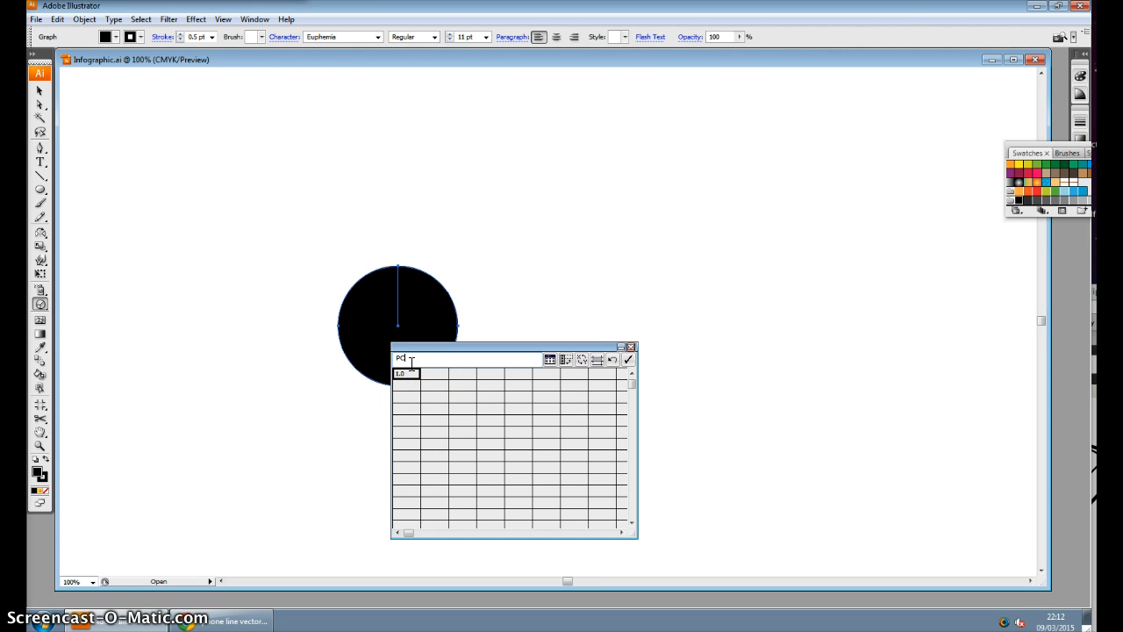
click(409, 386)
click(408, 396)
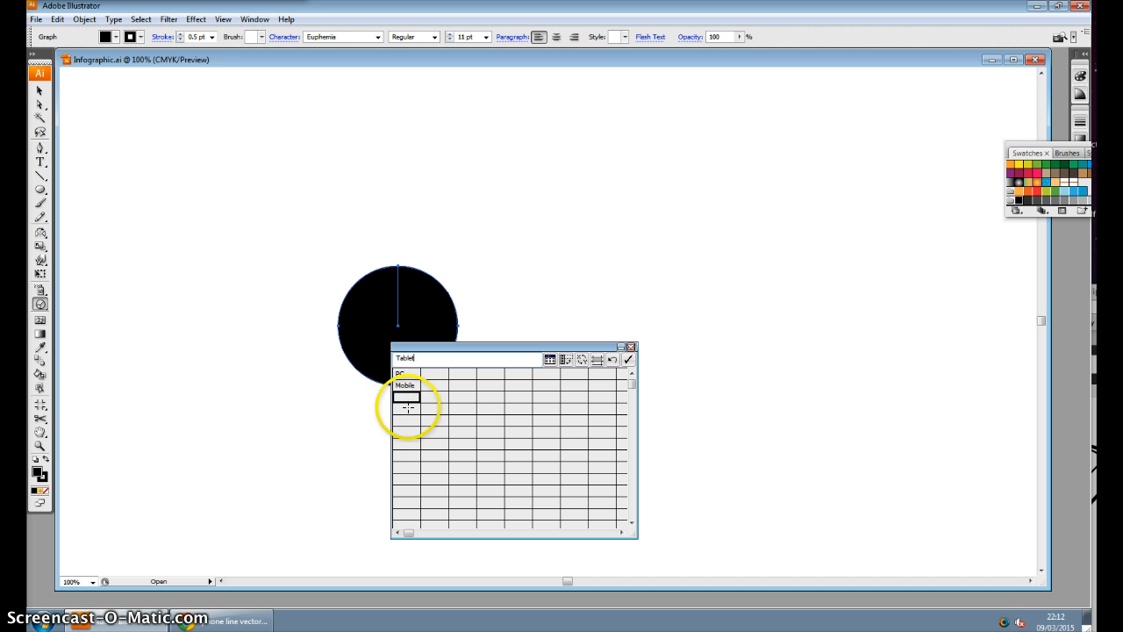
click(408, 409)
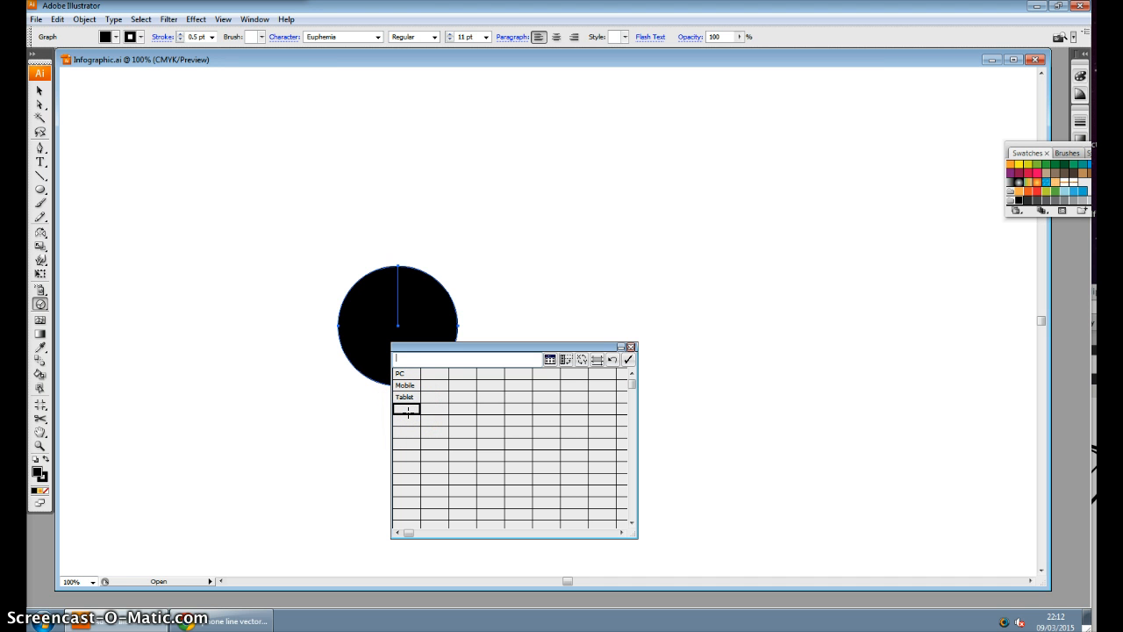
double_click(405, 357)
Enter 50 for PC, 60 for Mobile, 10 for Tablet and 20 for Other, apply the data and close the data table
click(433, 374)
click(433, 385)
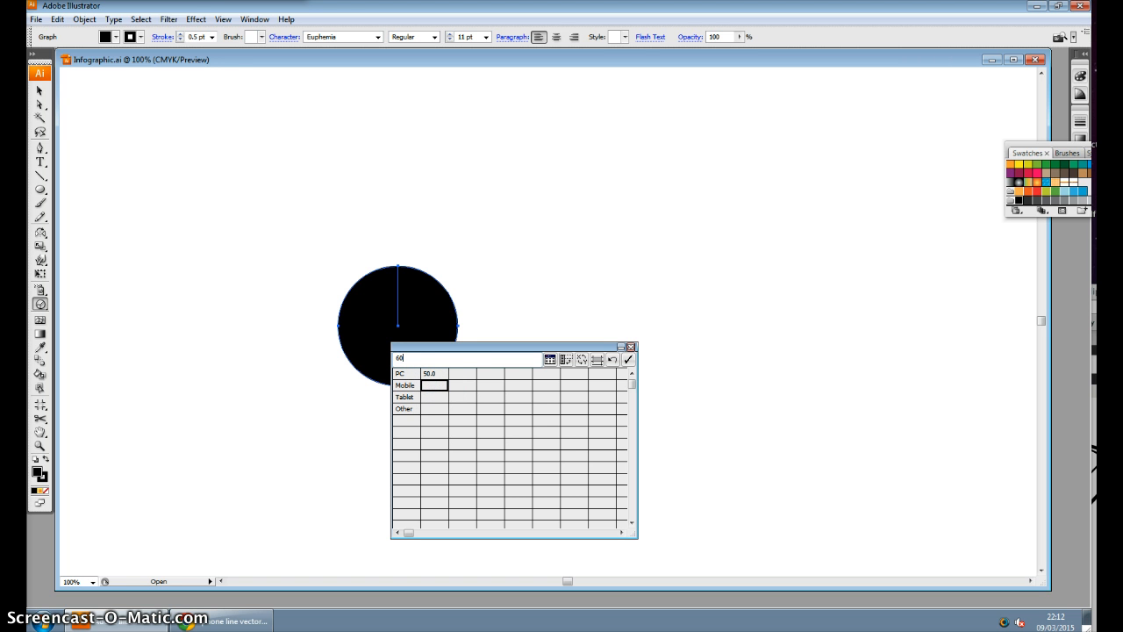
click(435, 373)
click(436, 396)
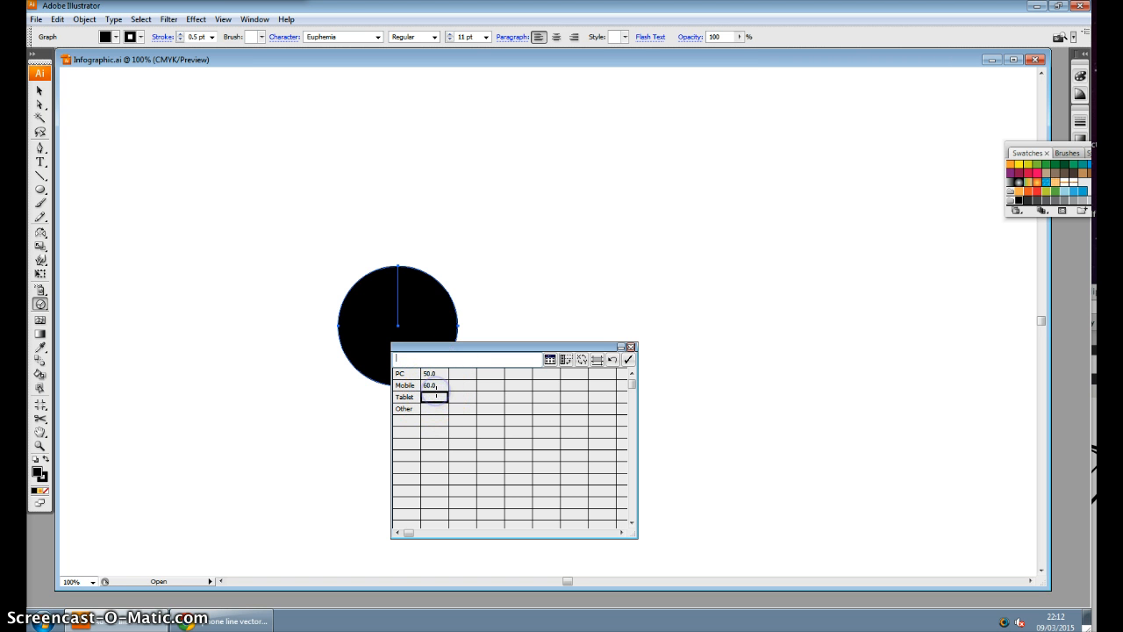
text(10)
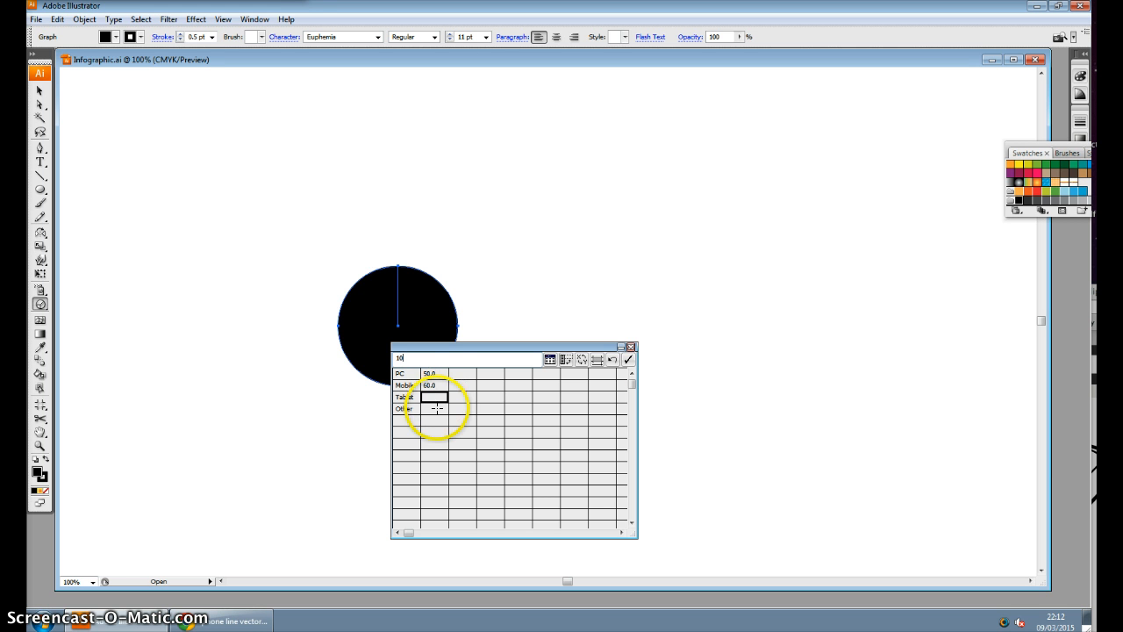
click(432, 410)
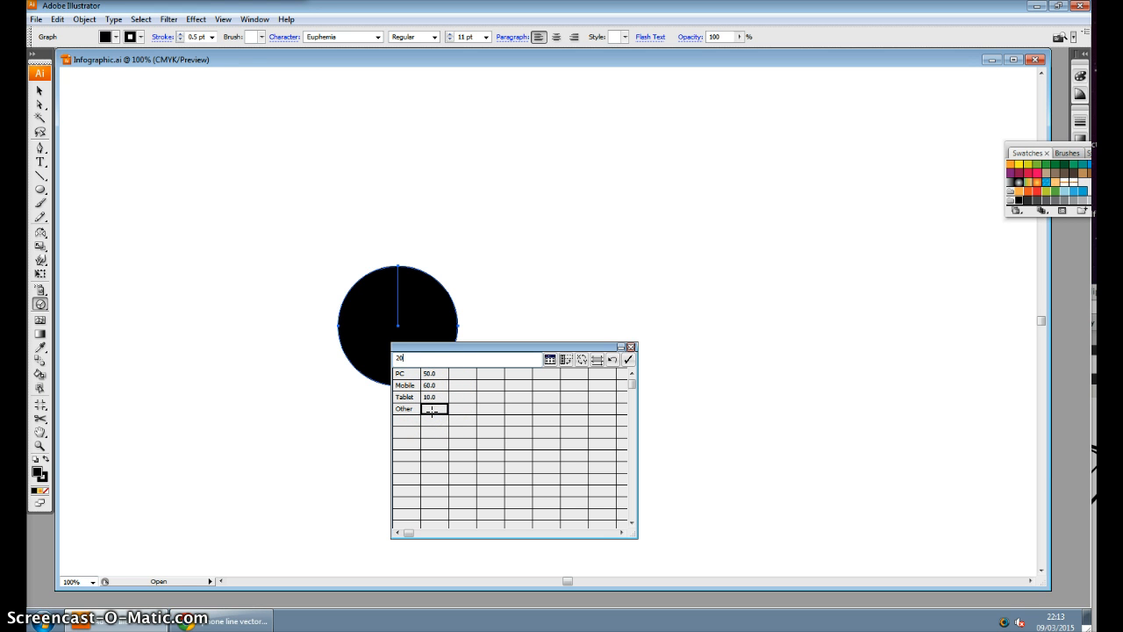
click(630, 361)
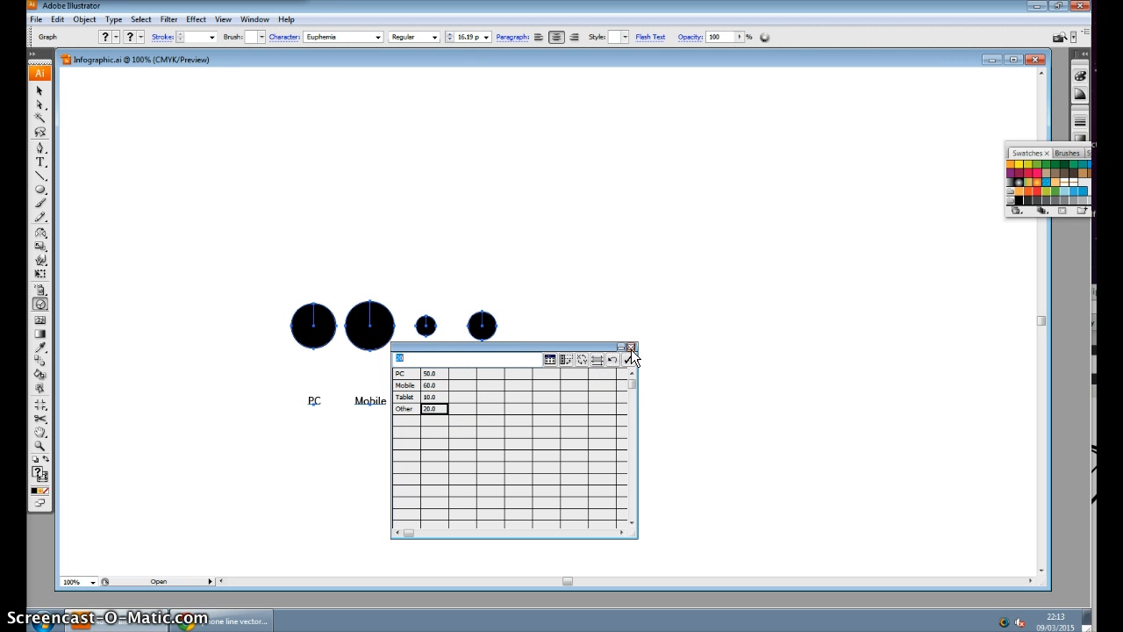
click(631, 348)
click(646, 382)
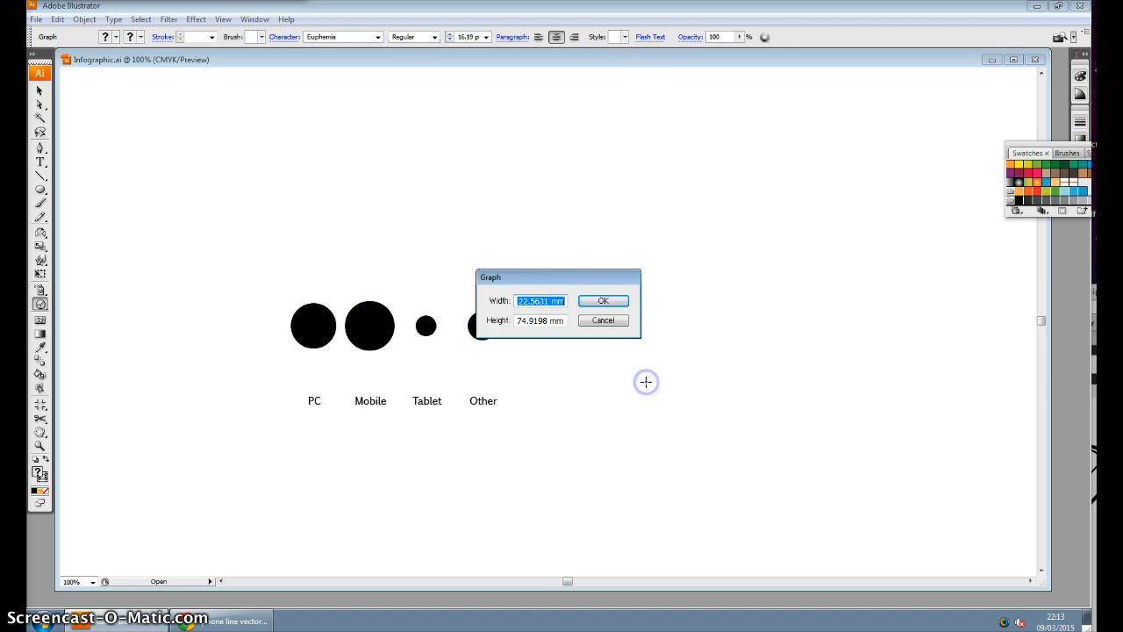
click(612, 322)
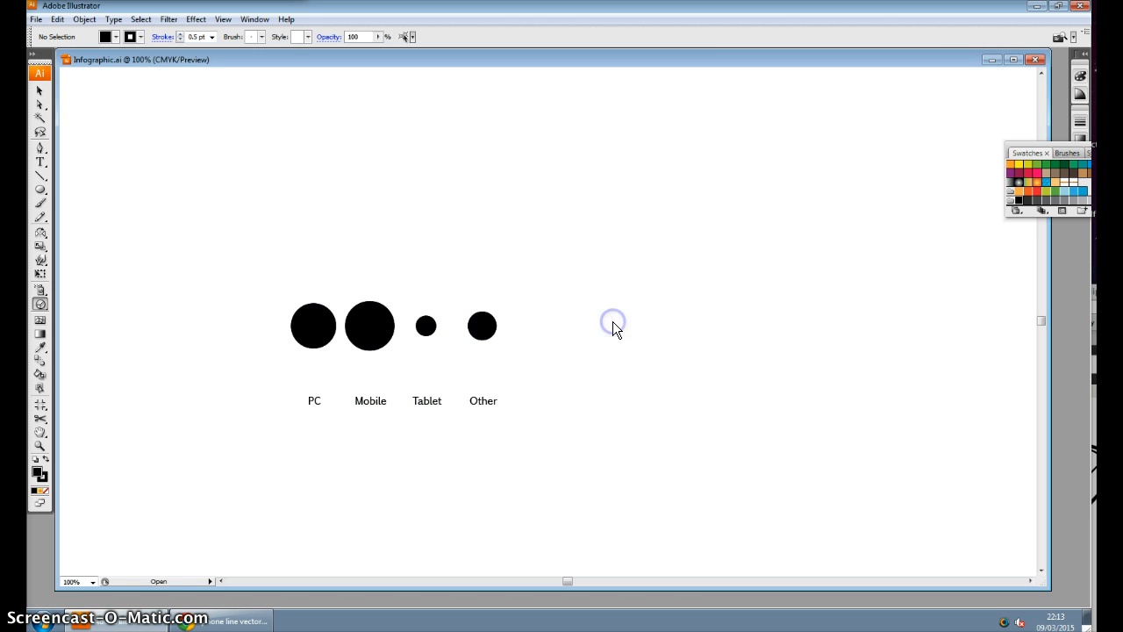
Change the graph's type from pie to Stacked Bar and deselect the graph
click(41, 88)
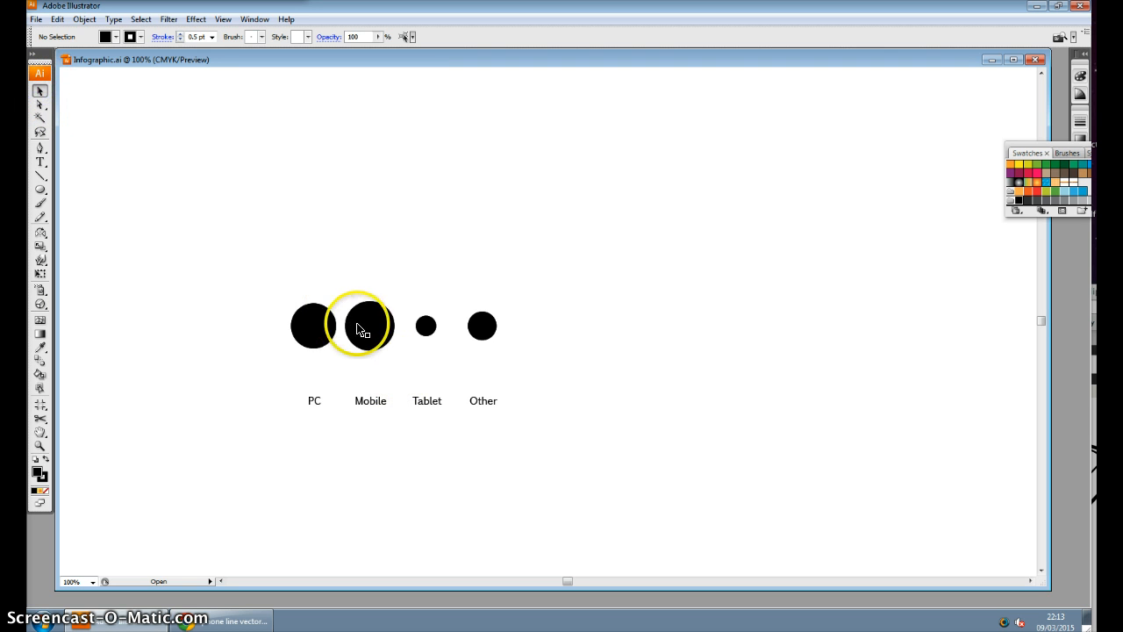
click(387, 316)
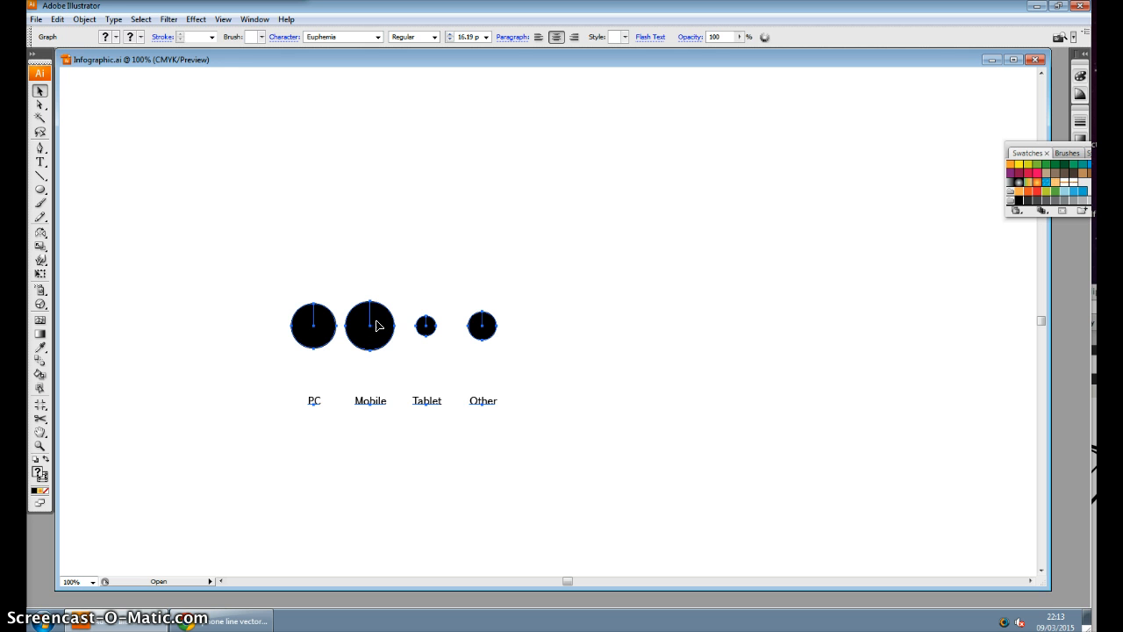
click(84, 18)
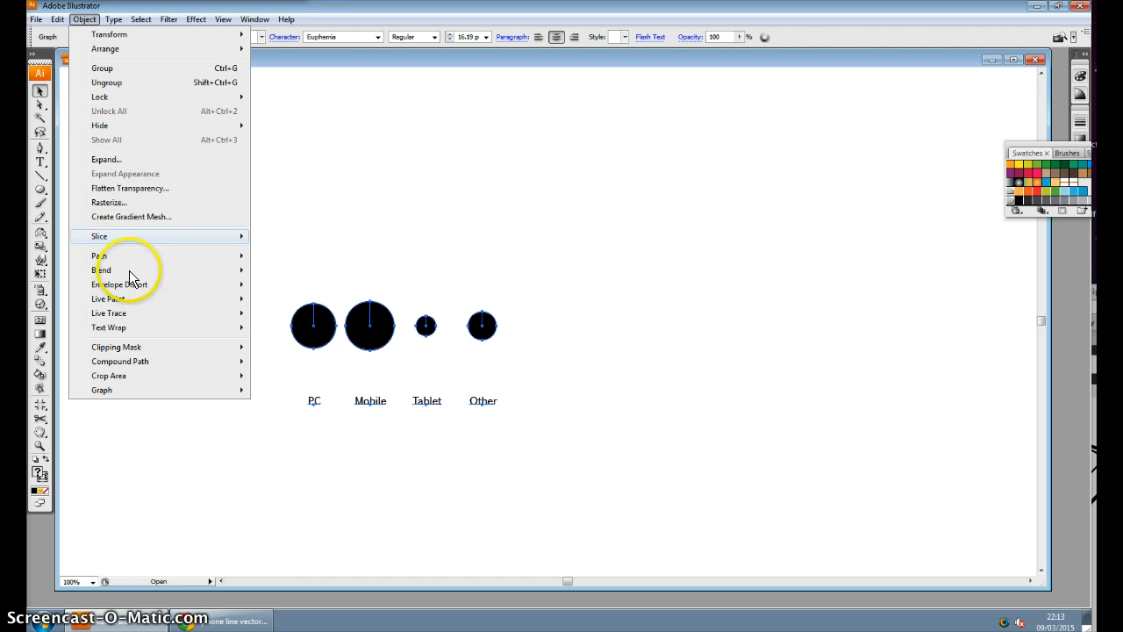
mouse_move(151, 387)
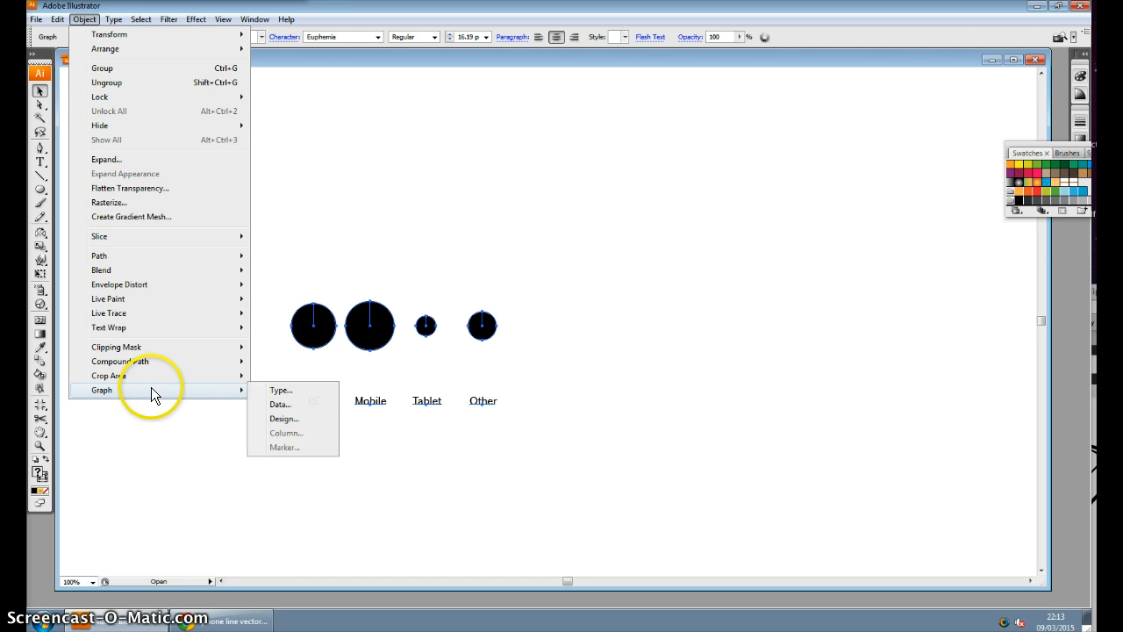
click(277, 391)
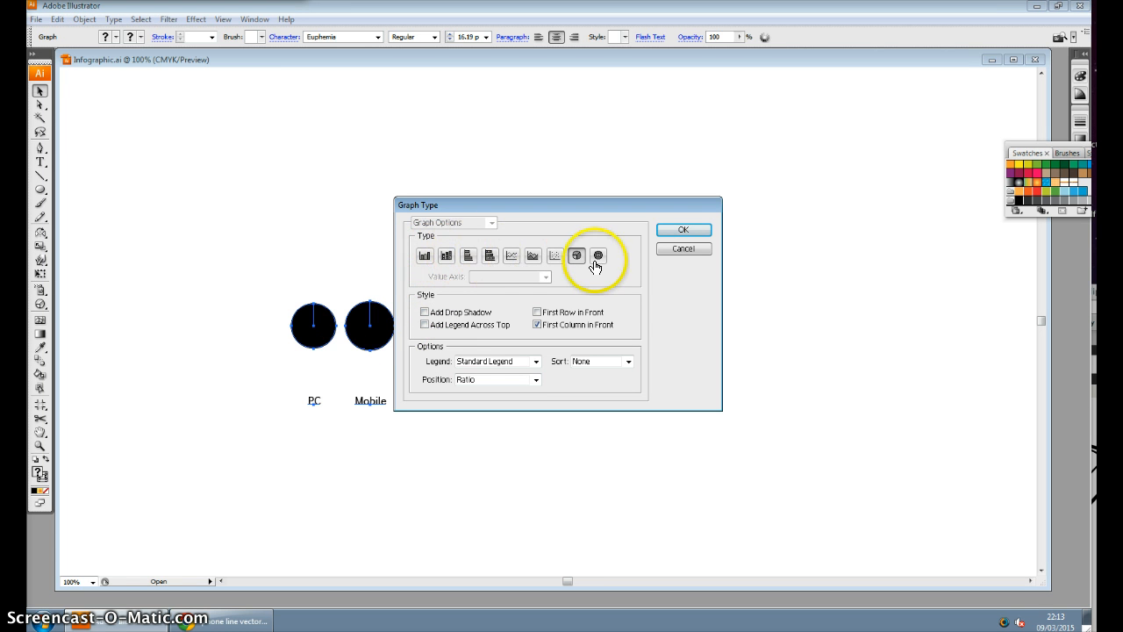
click(492, 258)
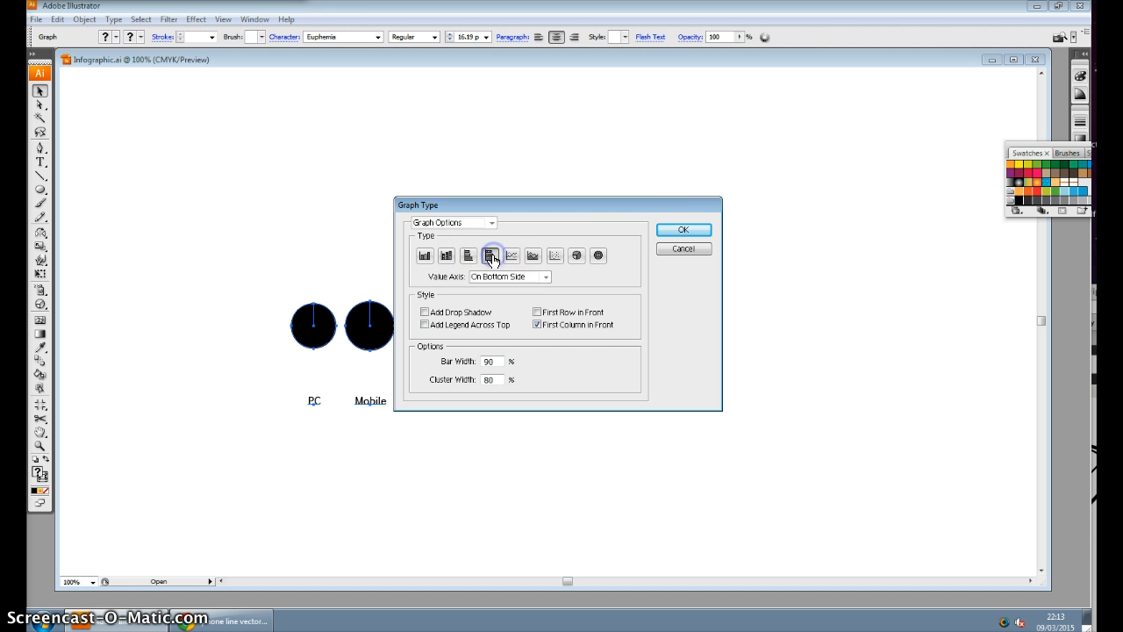
click(667, 230)
click(632, 287)
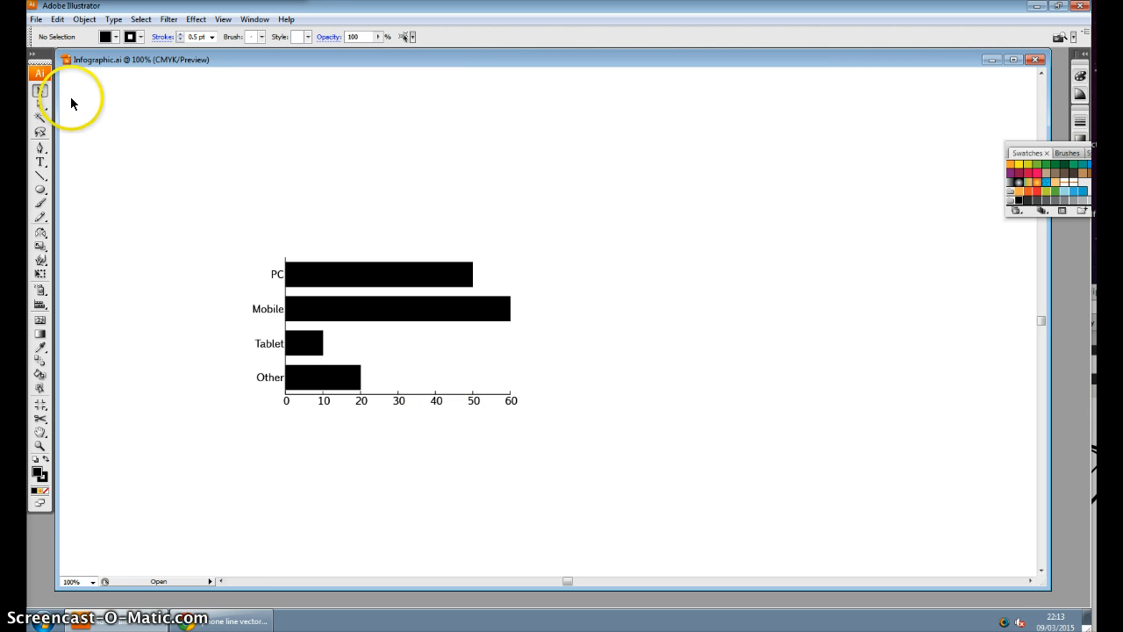
Directly select only the bar graph's horizontal axis line and give it a white fill
click(39, 106)
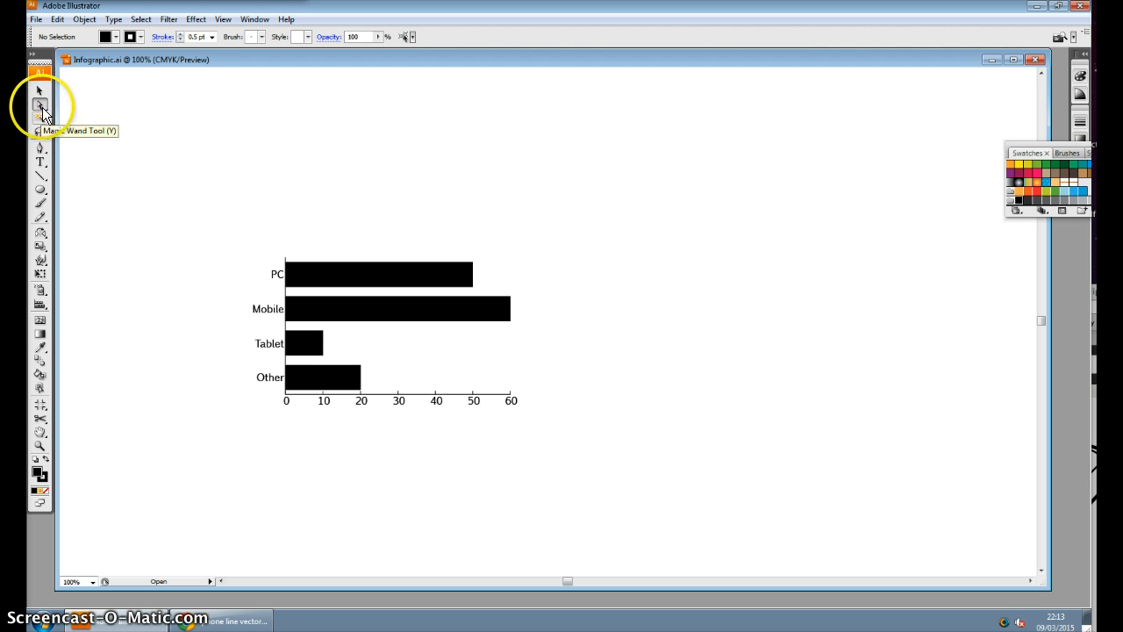
click(451, 395)
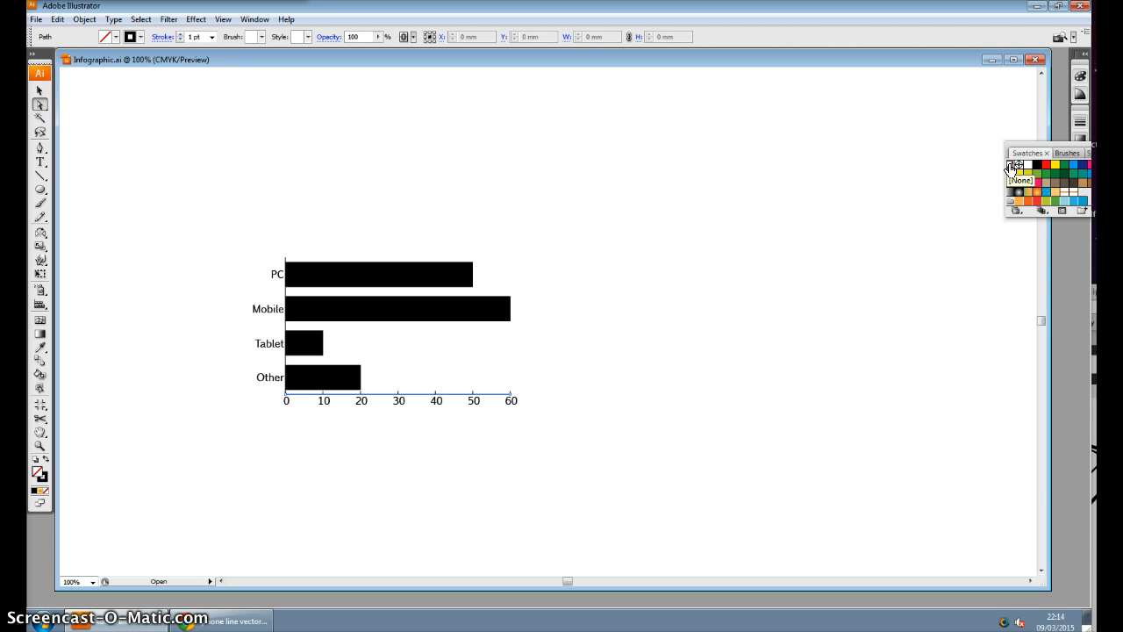
click(848, 243)
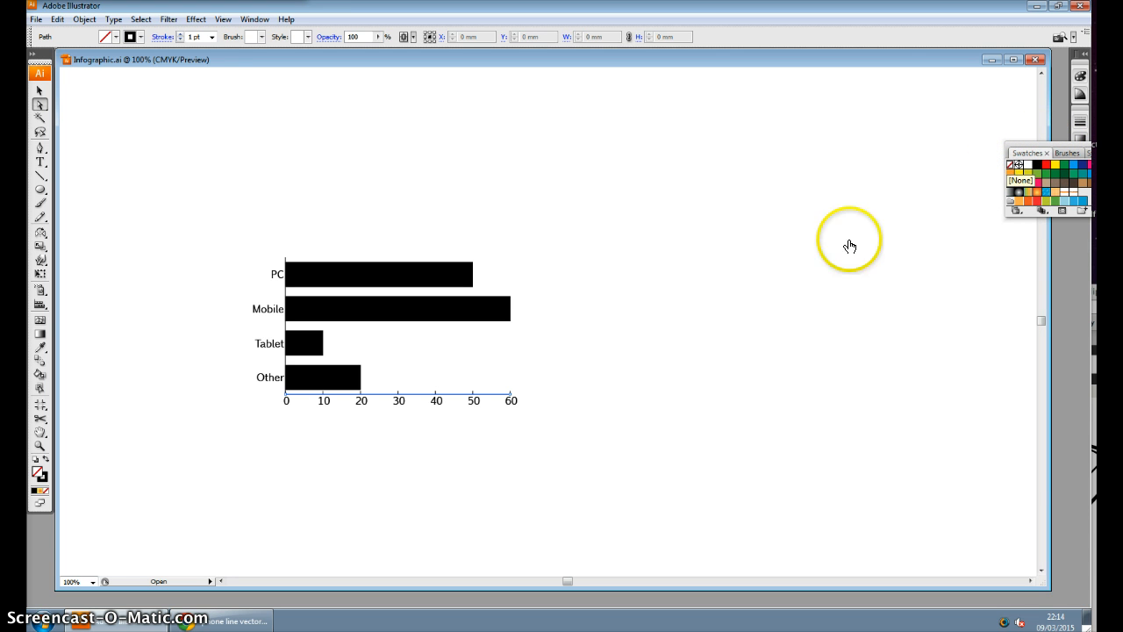
click(462, 396)
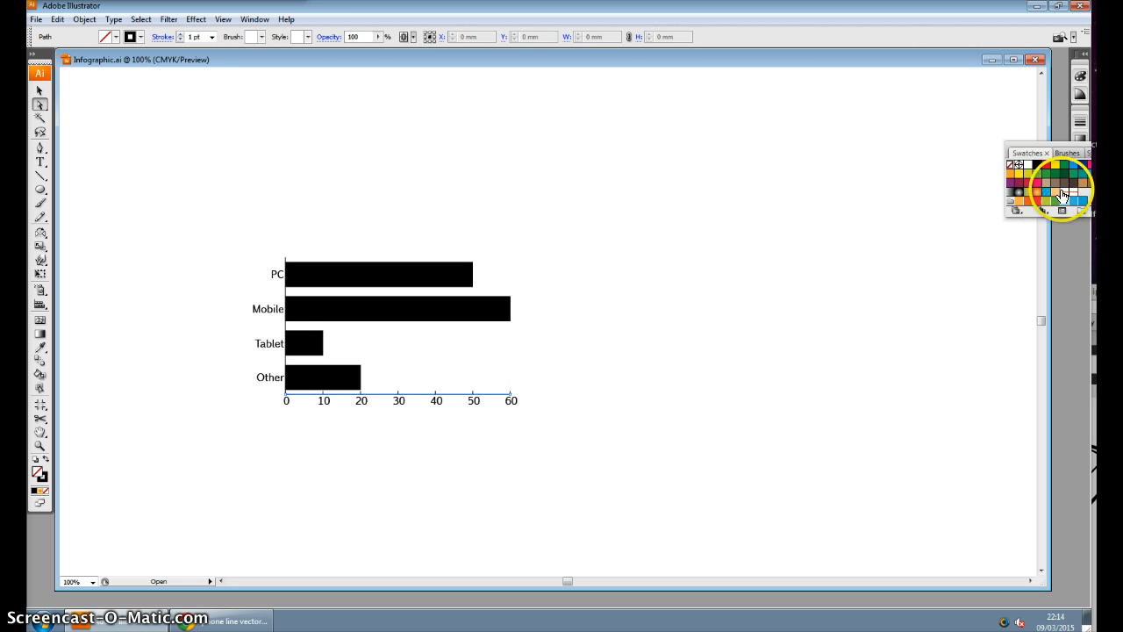
click(1028, 165)
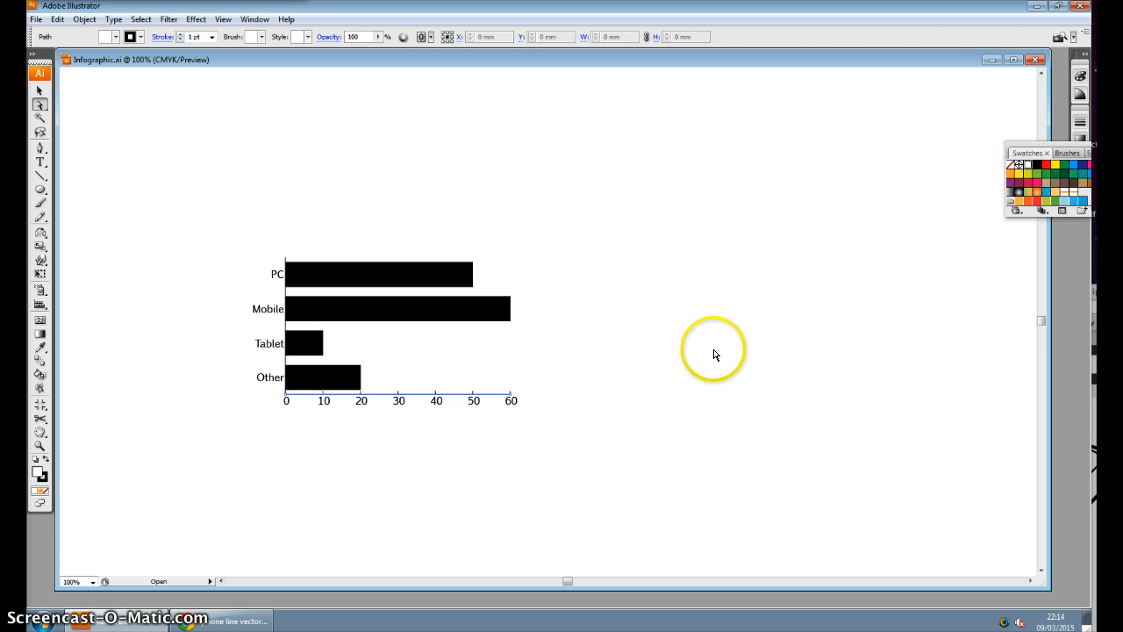
click(620, 394)
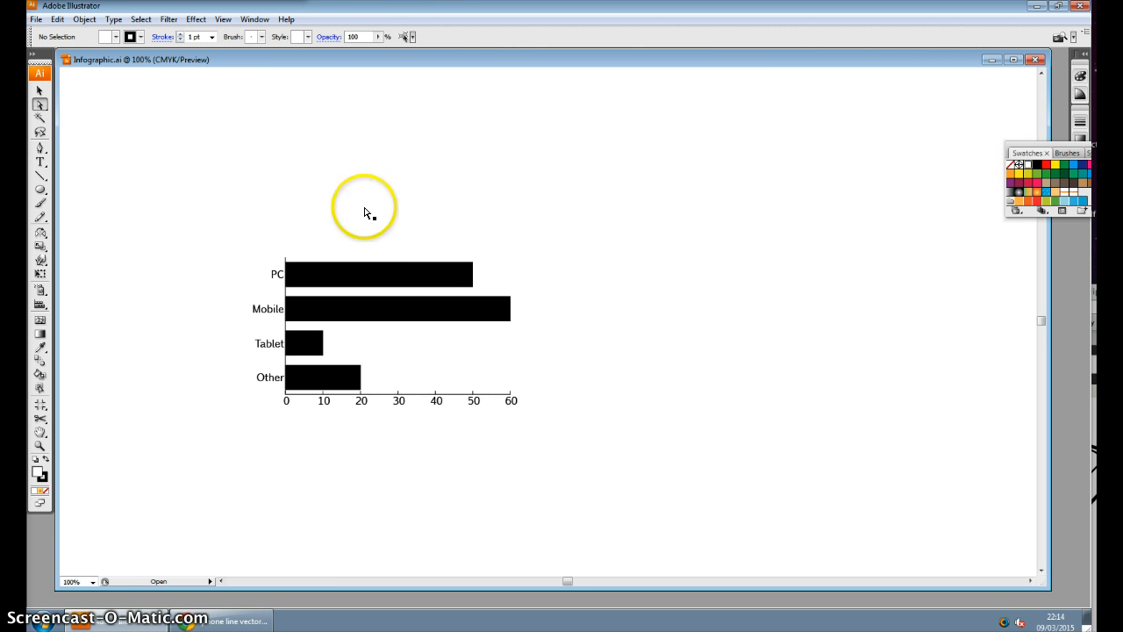
Set the stroke of the horizontal axis line beneath the bars to None
click(383, 394)
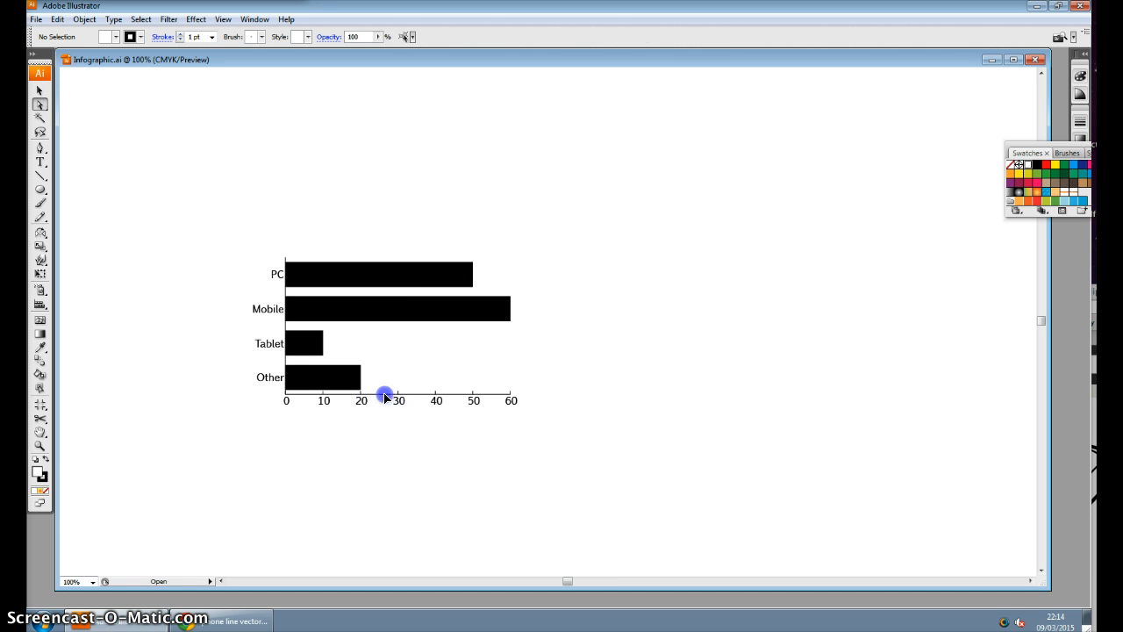
click(42, 476)
click(44, 479)
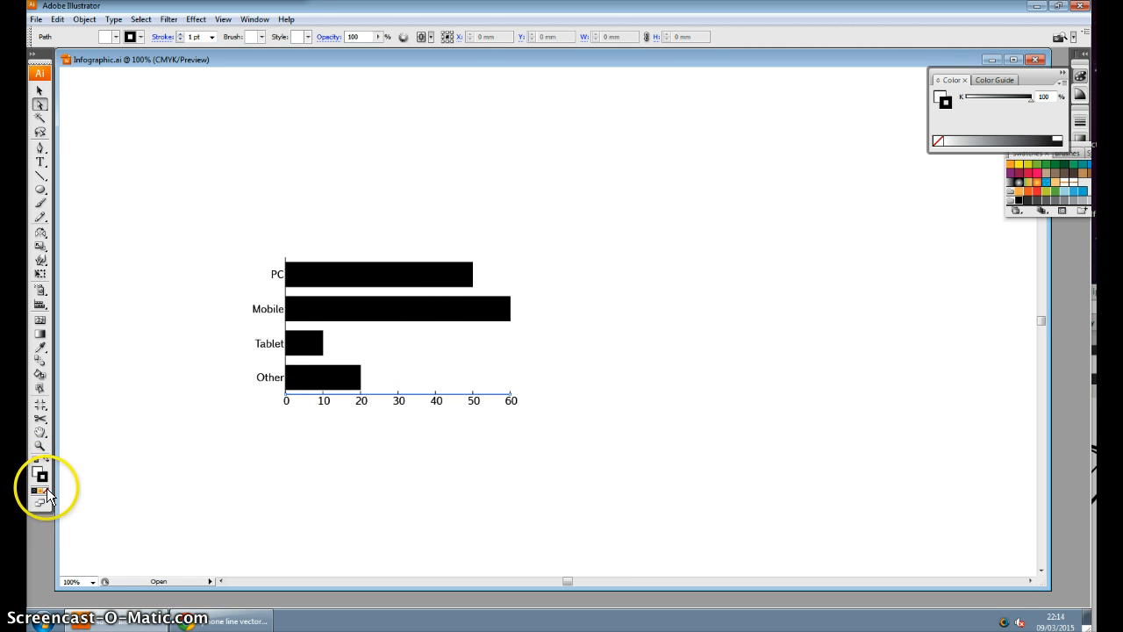
click(45, 494)
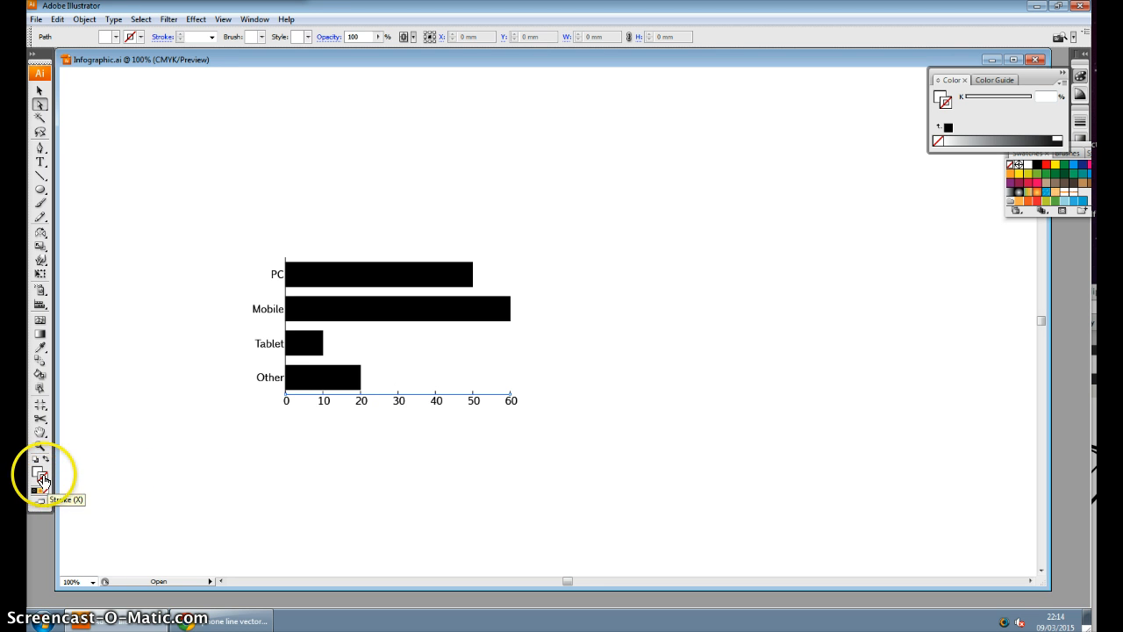
click(245, 475)
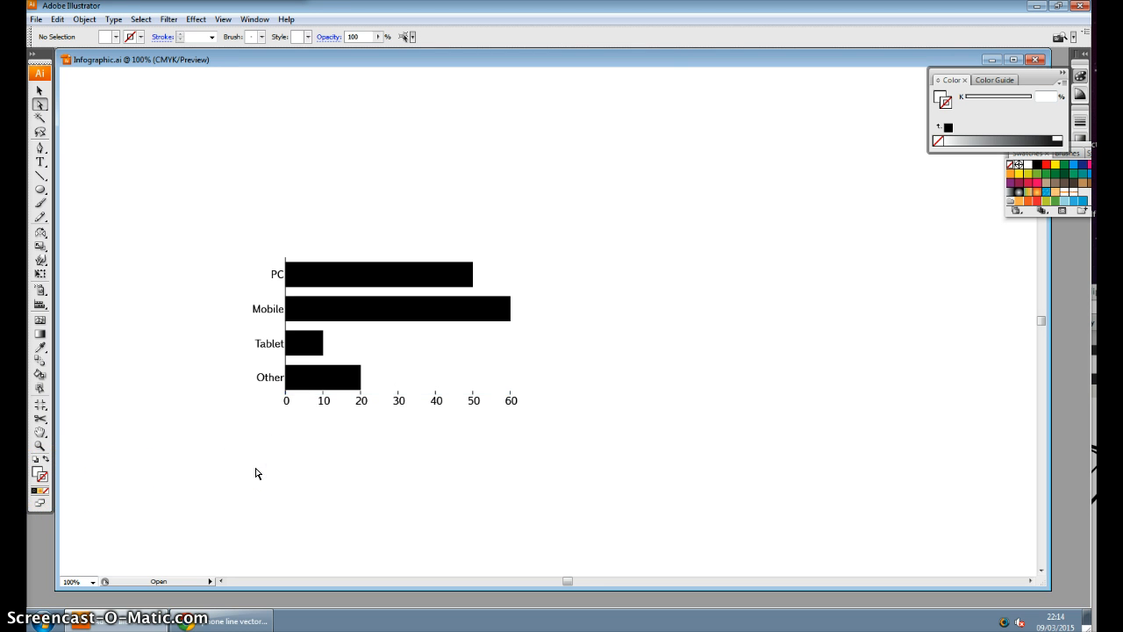
Set the stroke of the vertical axis line beside the category labels to None
click(284, 363)
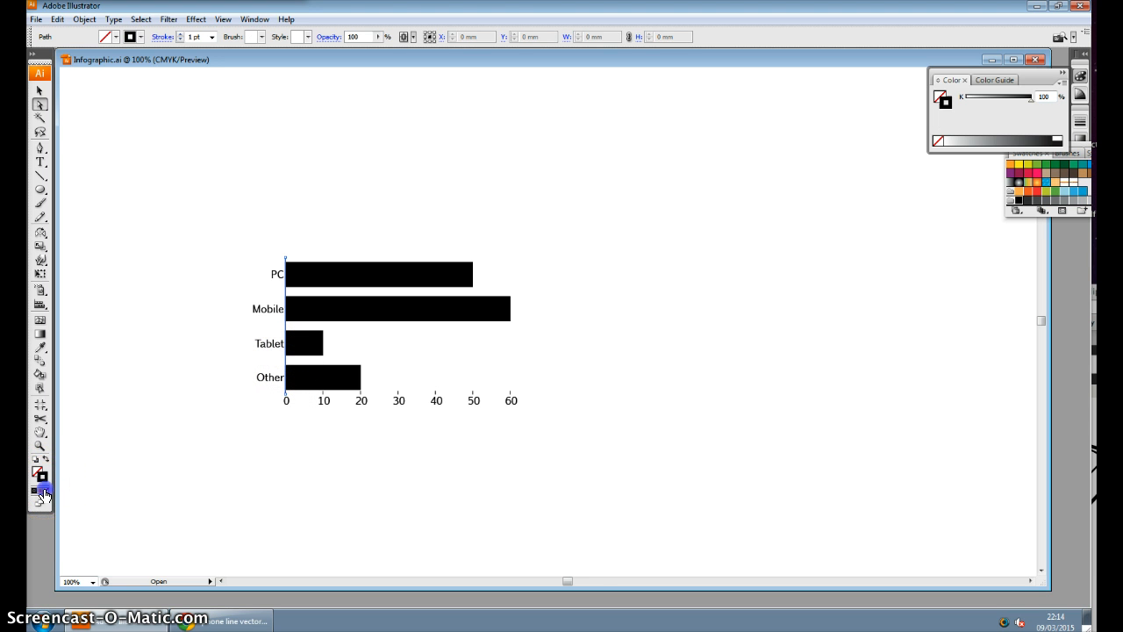
click(45, 490)
click(219, 472)
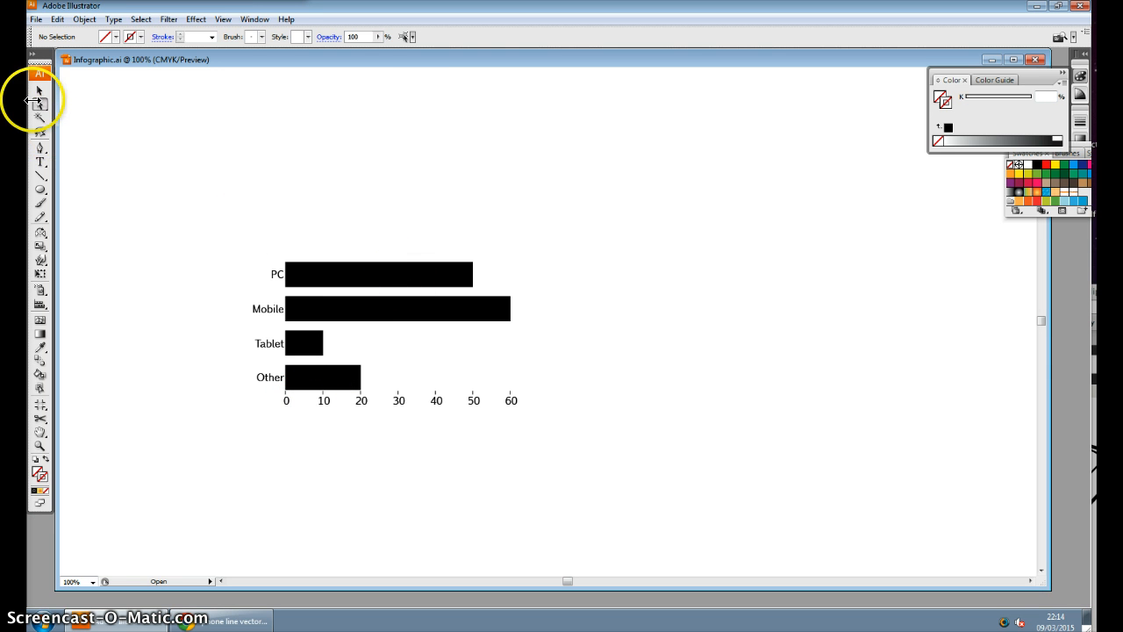
Directly select only the PC bar and give both its stroke and fill the green swatch (C 76, M 0, Y 75, K 0)
click(395, 281)
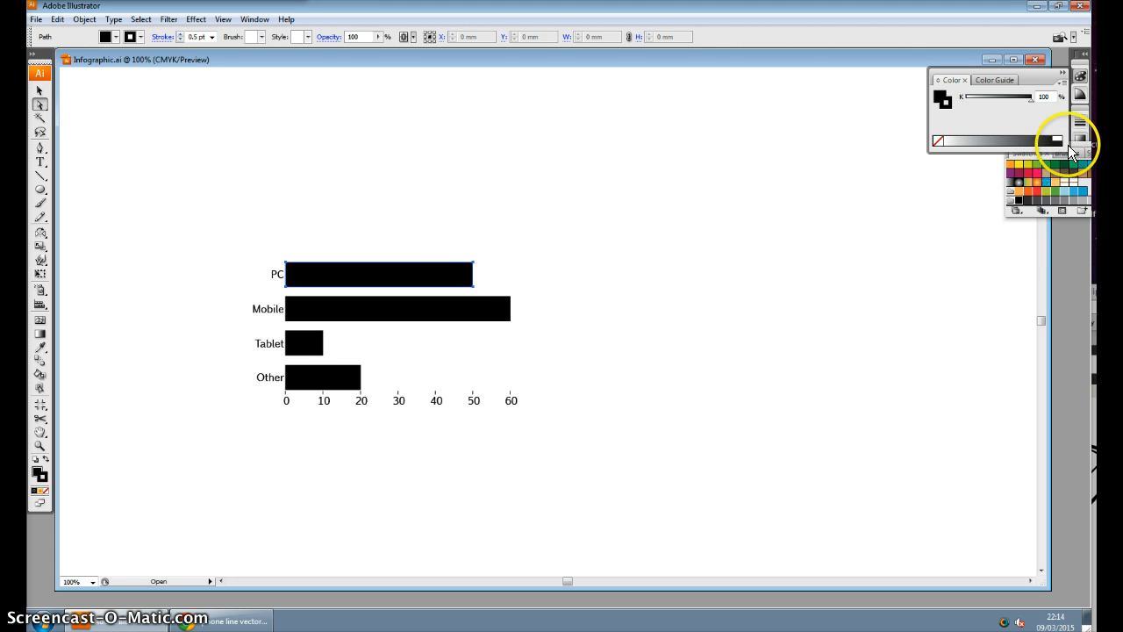
drag(1082, 146, 785, 203)
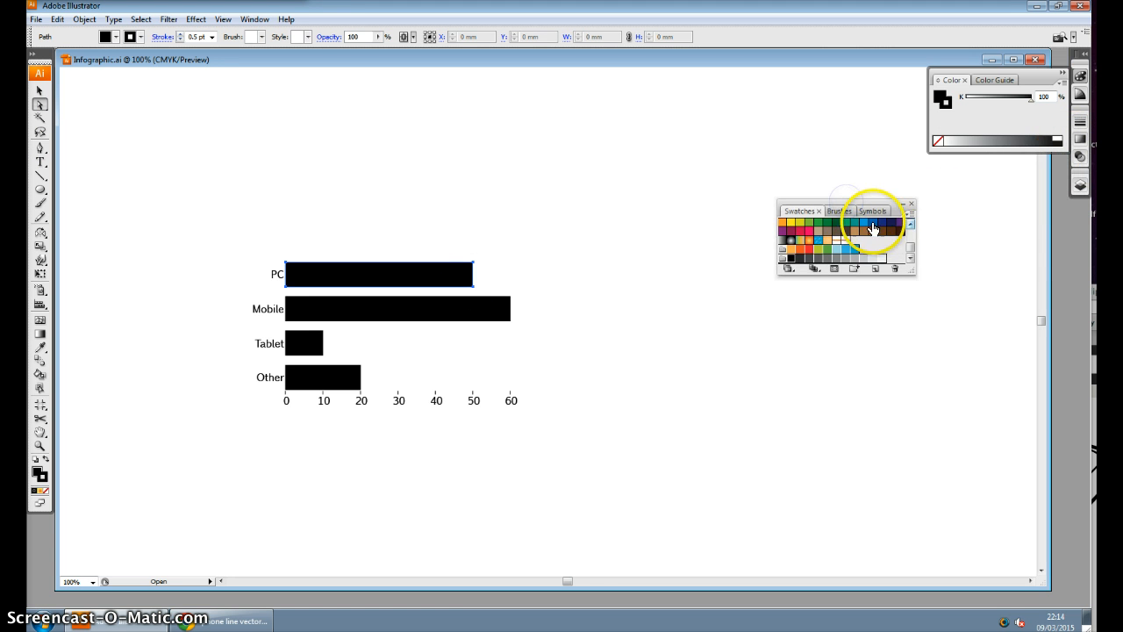
click(846, 227)
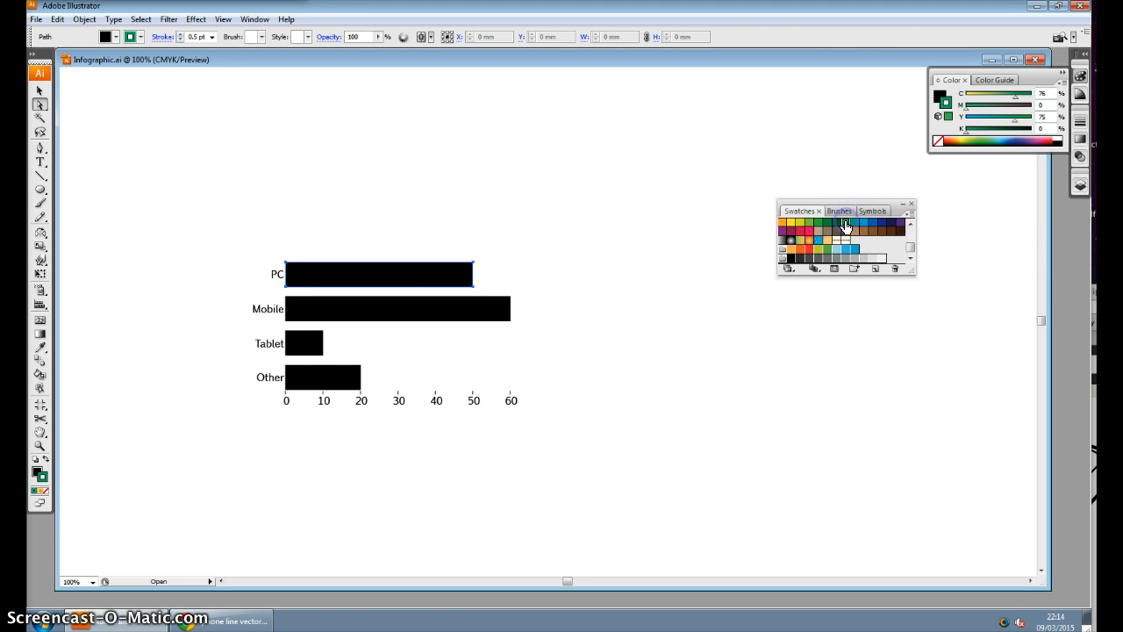
click(939, 96)
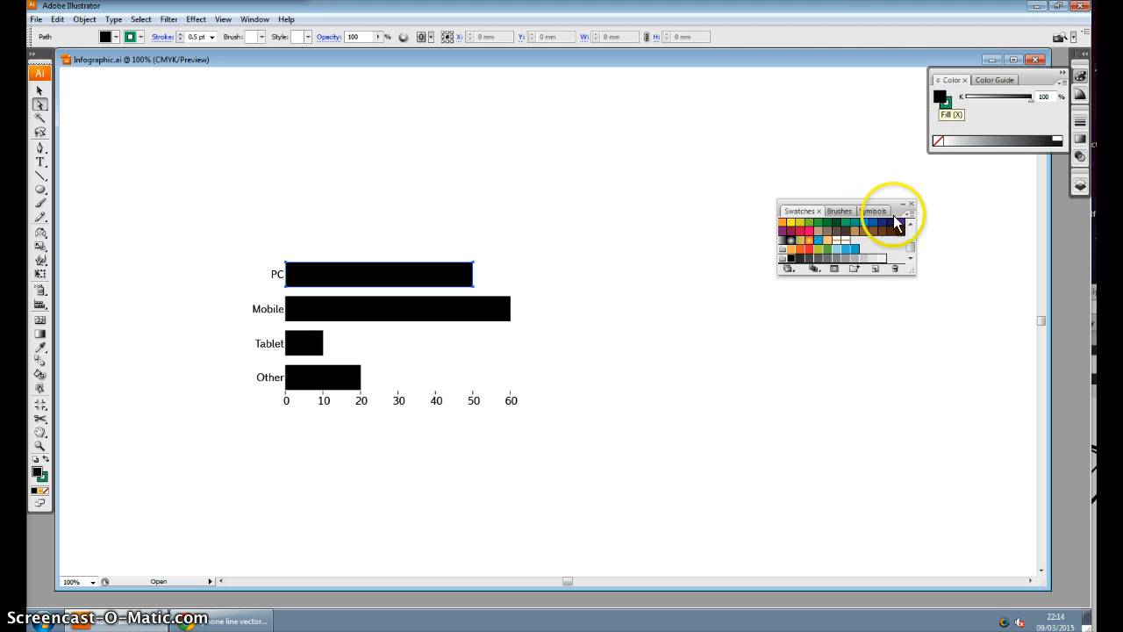
click(847, 224)
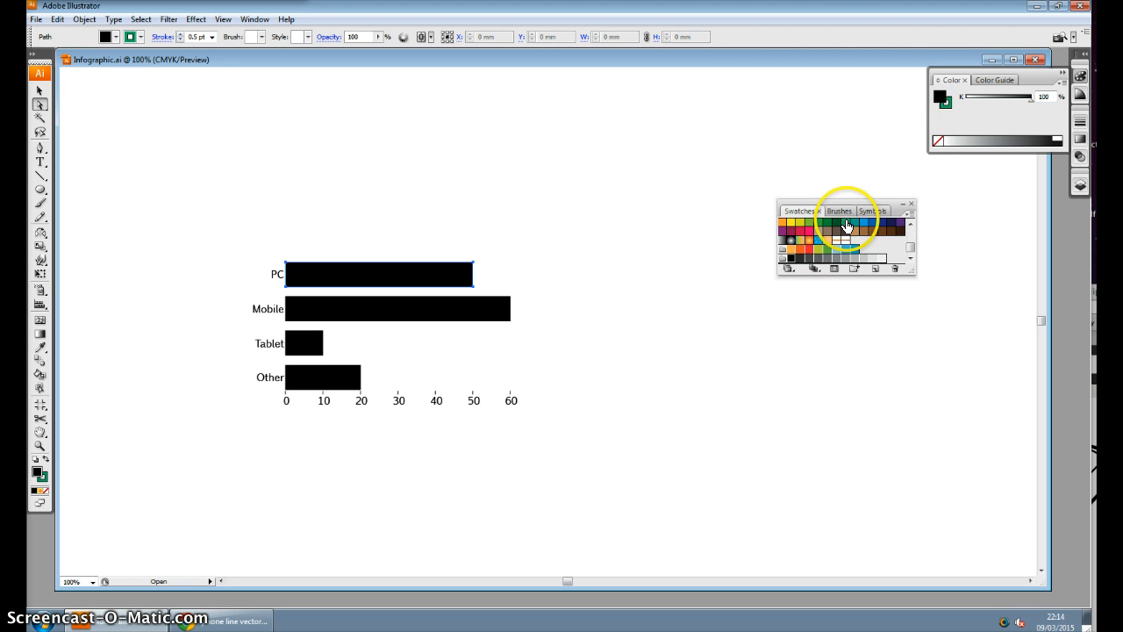
Examine the Color Guide's colours that harmonise with the green as options for the Mobile bar
click(1083, 95)
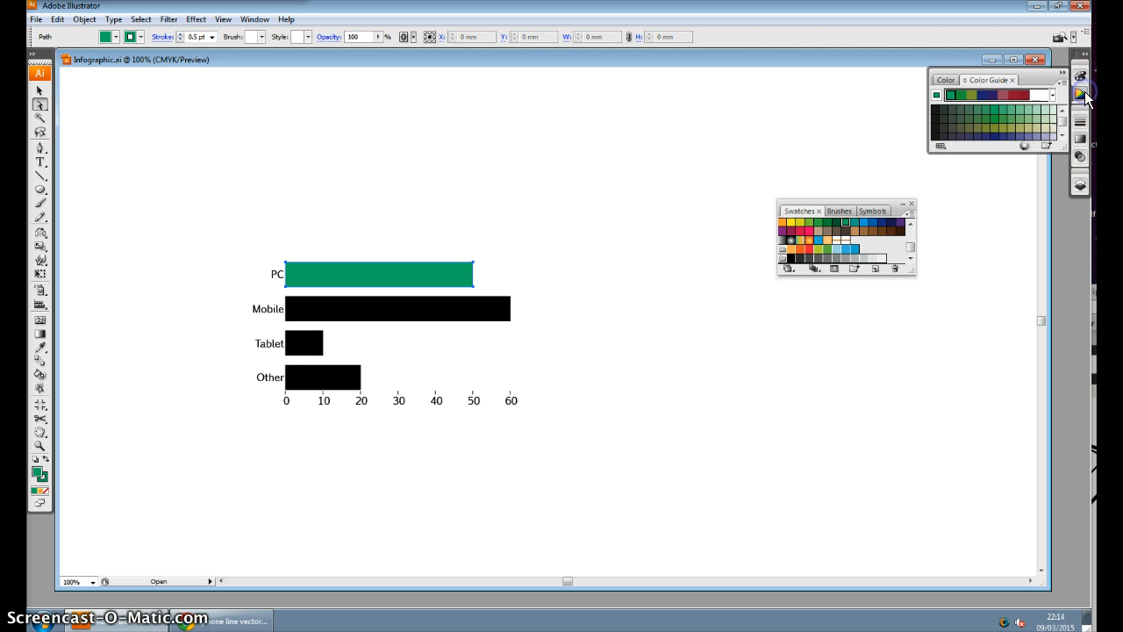
click(1061, 136)
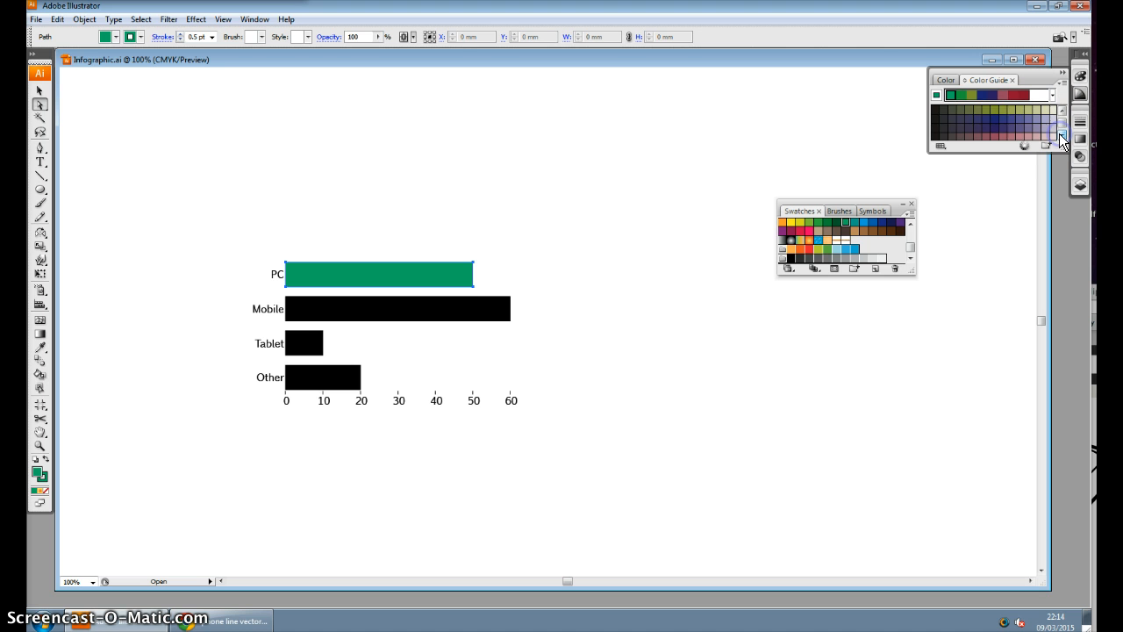
click(1062, 136)
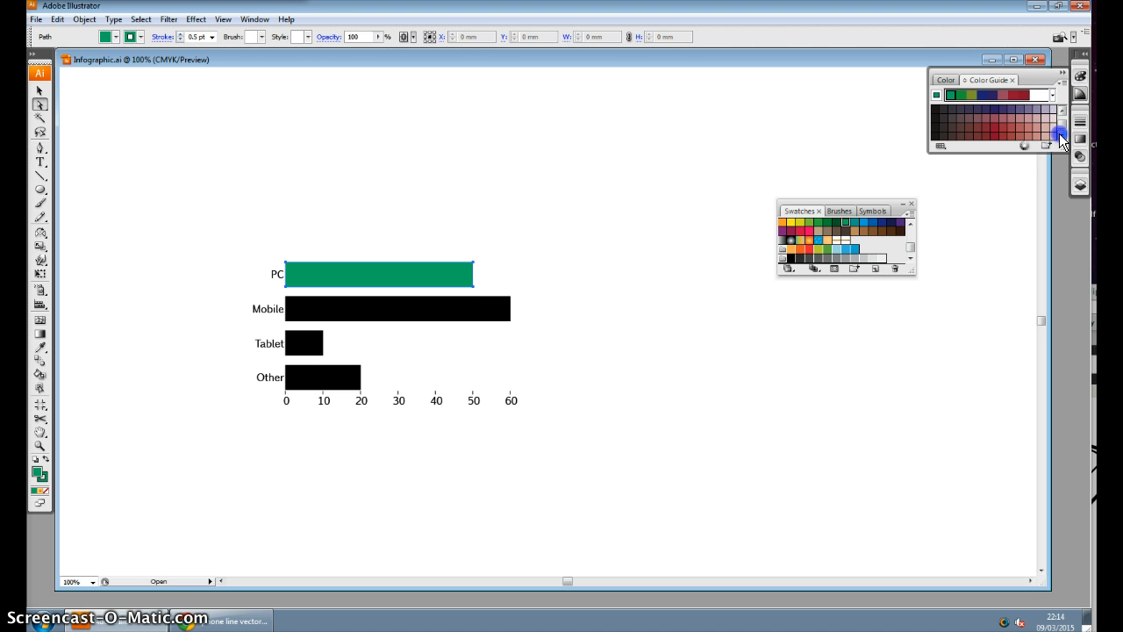
click(494, 307)
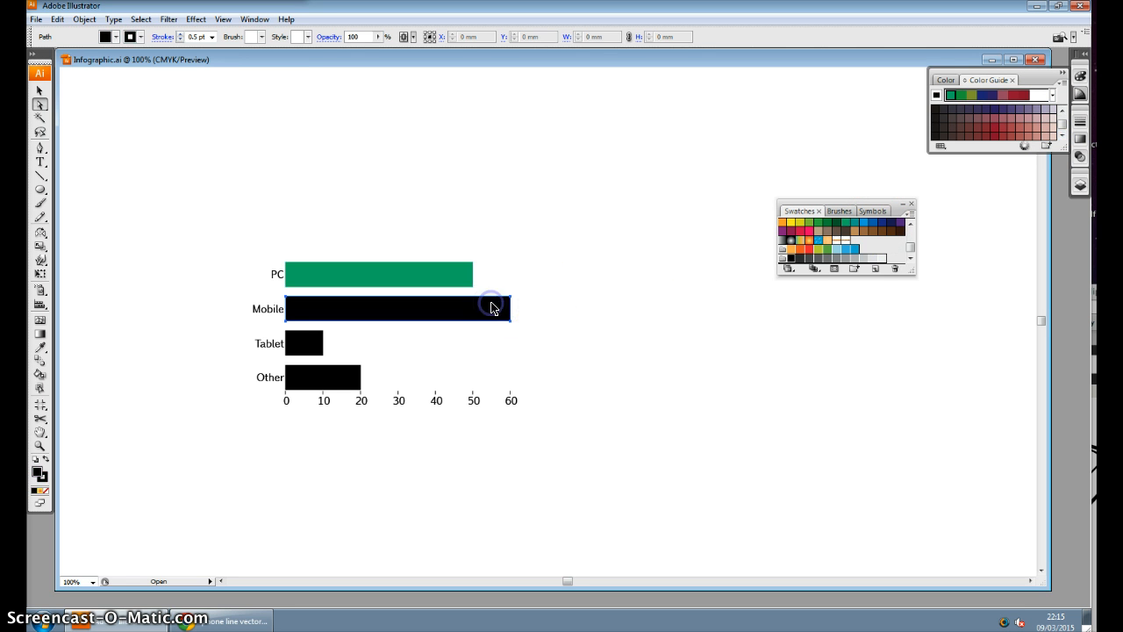
click(590, 262)
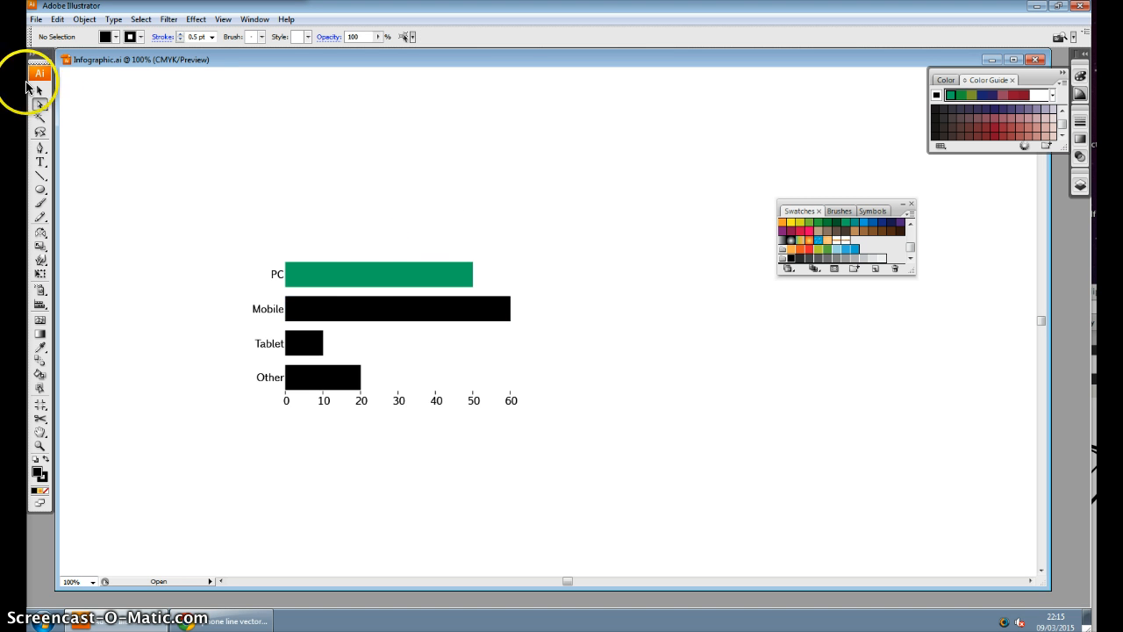
Select the whole bar graph, scale it uniformly to 70% and deselect it
click(38, 90)
click(356, 276)
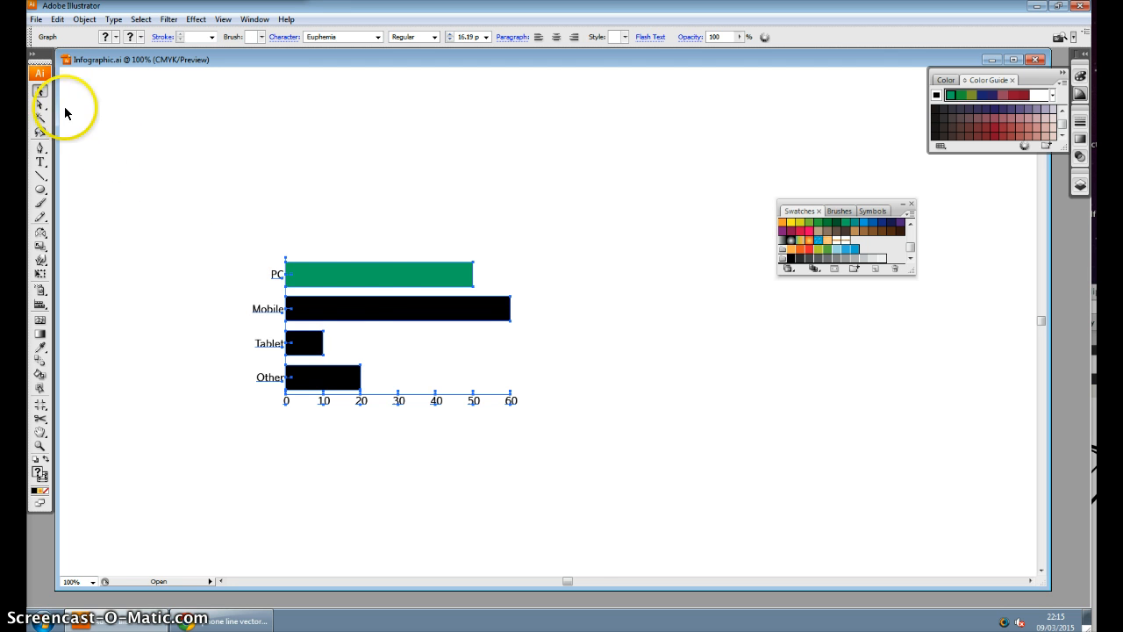
click(364, 283)
right_click(364, 283)
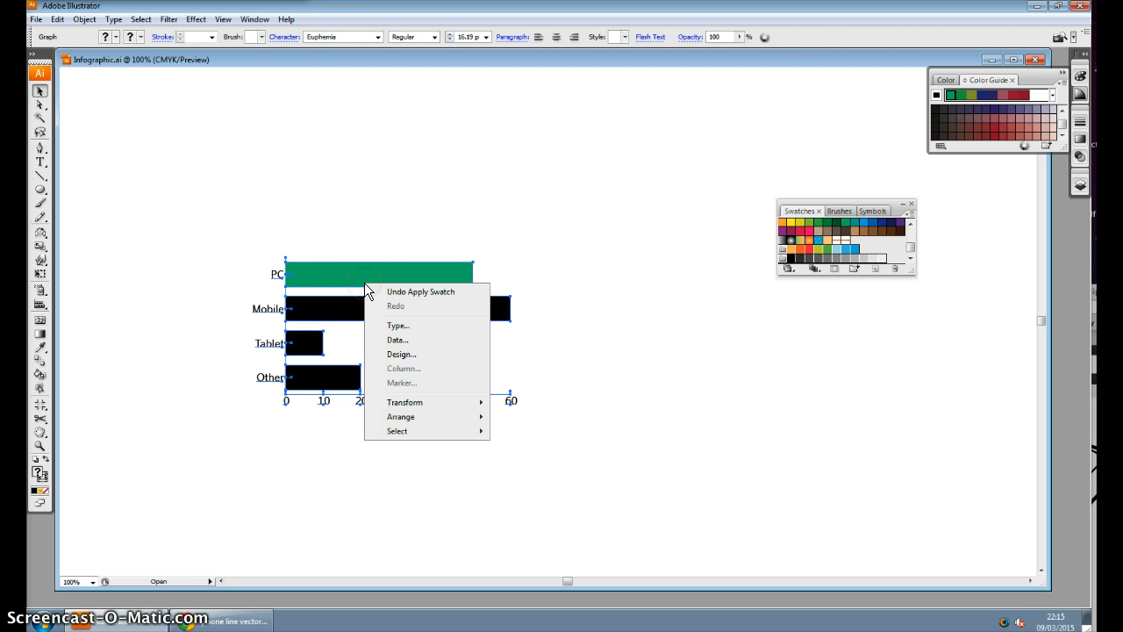
mouse_move(438, 402)
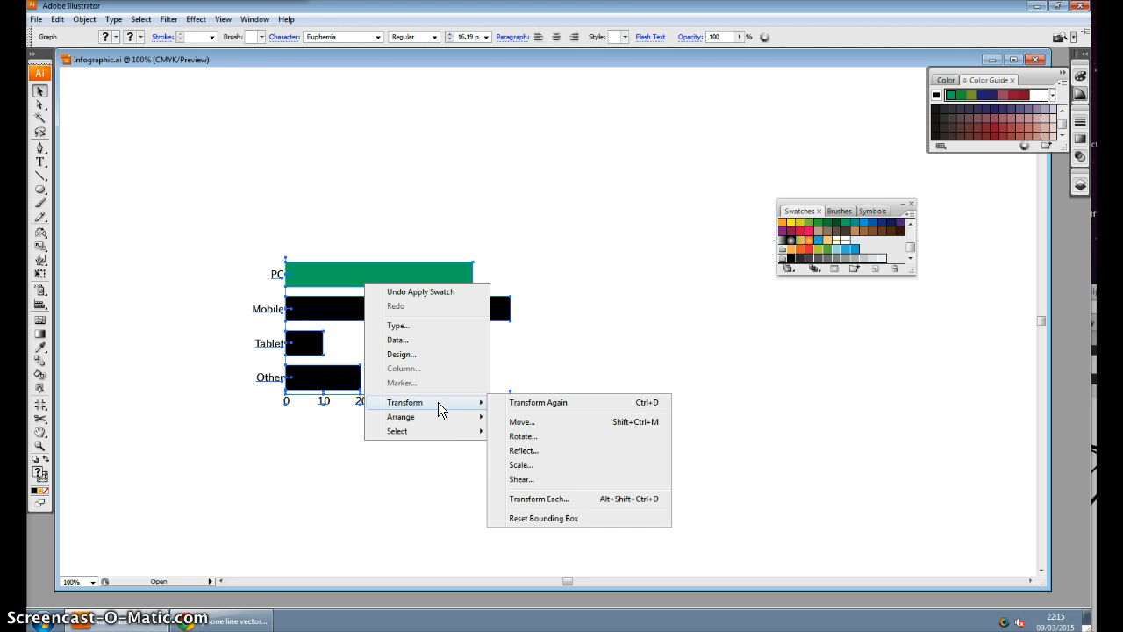
click(527, 466)
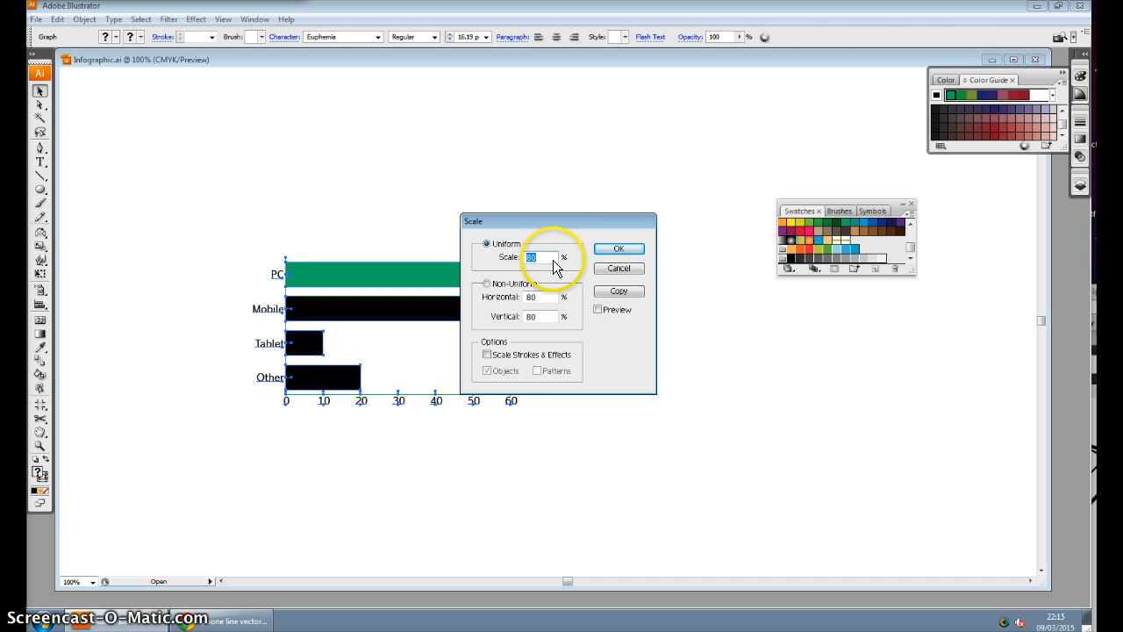
drag(548, 259, 490, 259)
text(7)
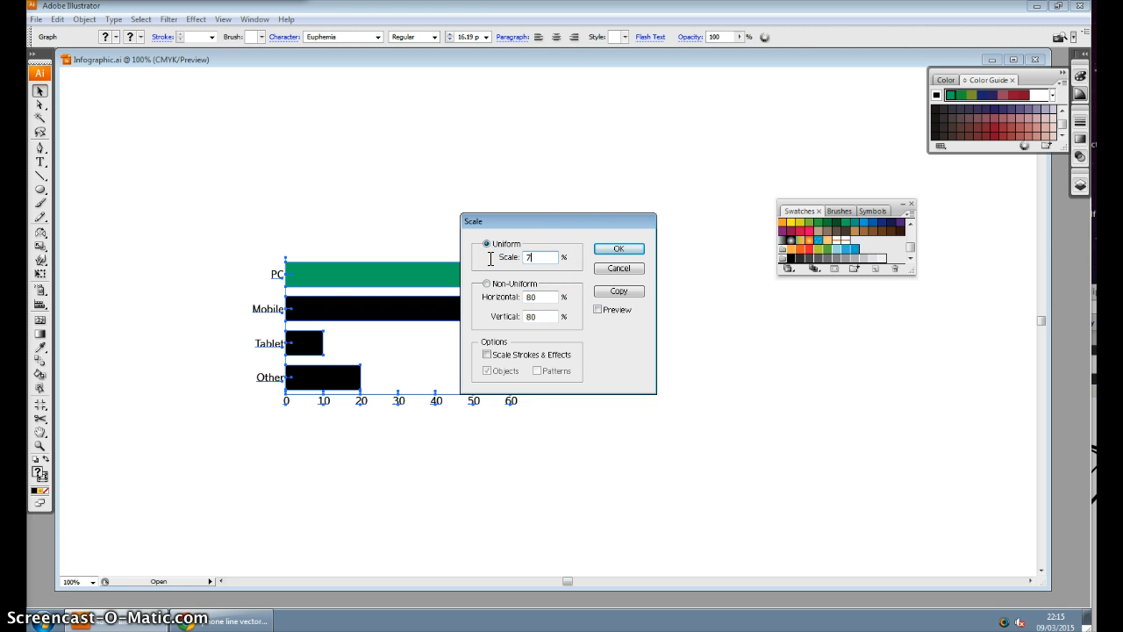
text(0)
click(620, 250)
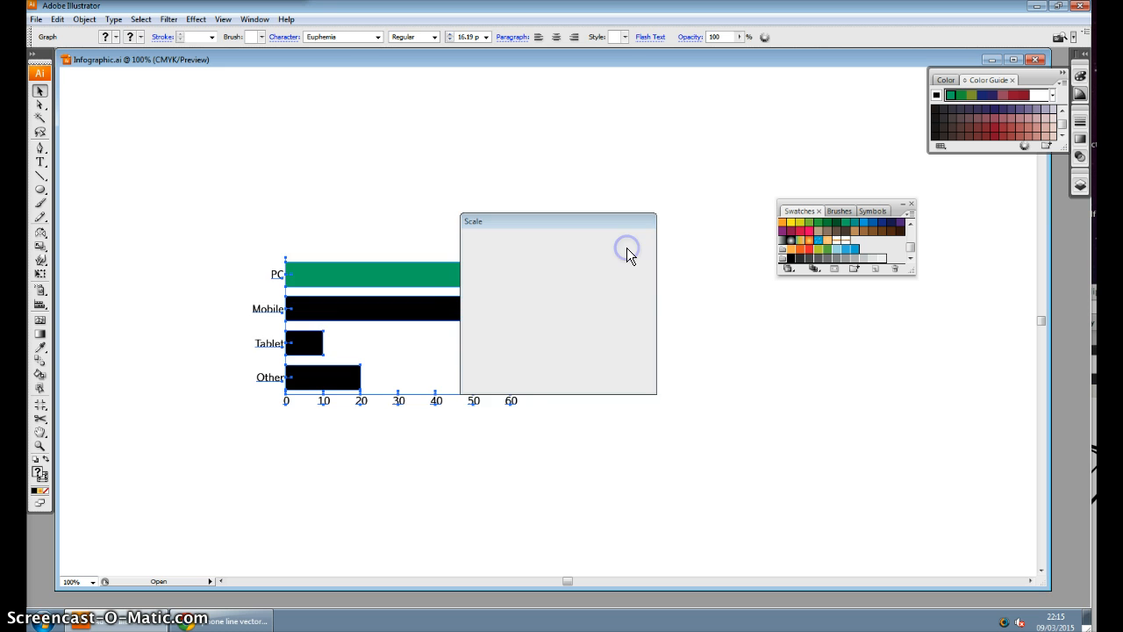
click(610, 272)
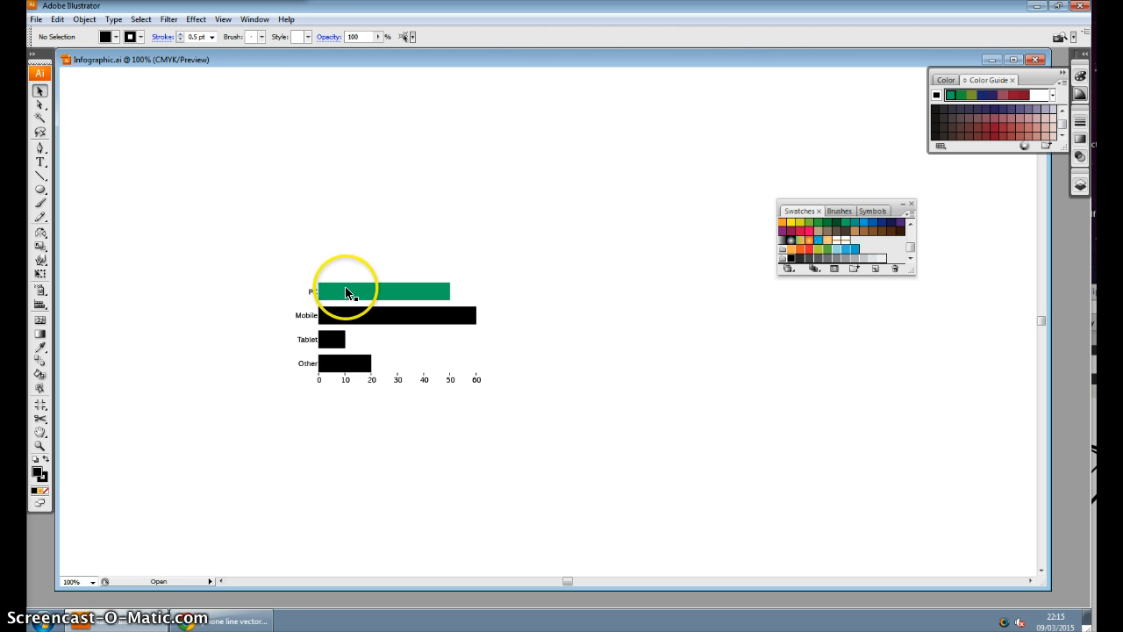
Move the bar graph onto the infographic page, over the orange and blue bands below the "what parents think" pie chart
drag(349, 289, 630, 312)
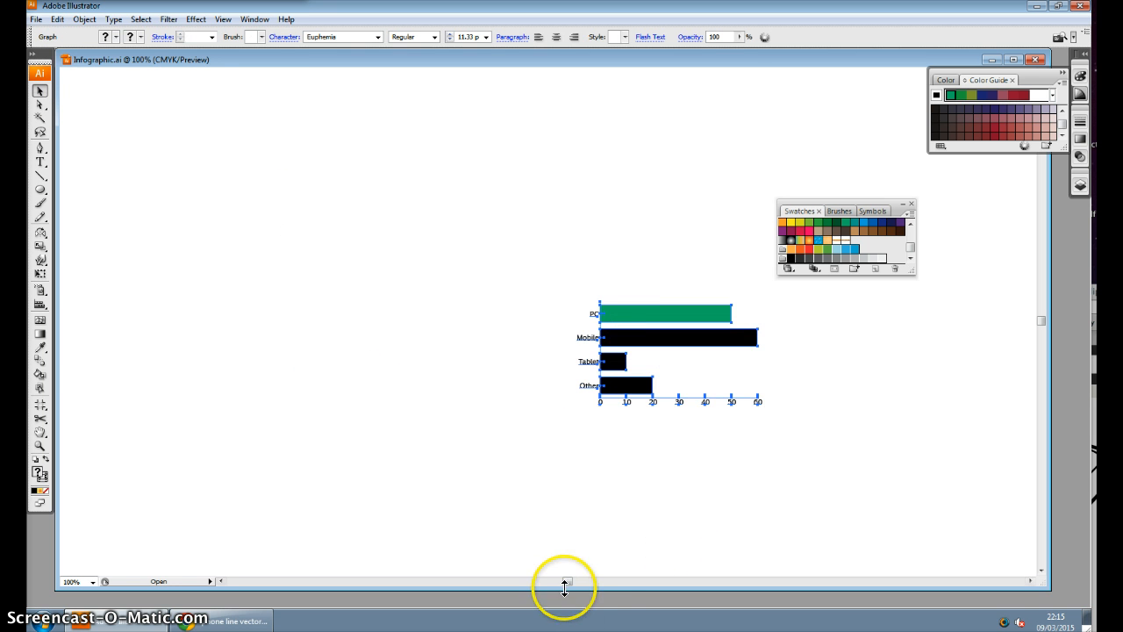
drag(568, 581, 606, 581)
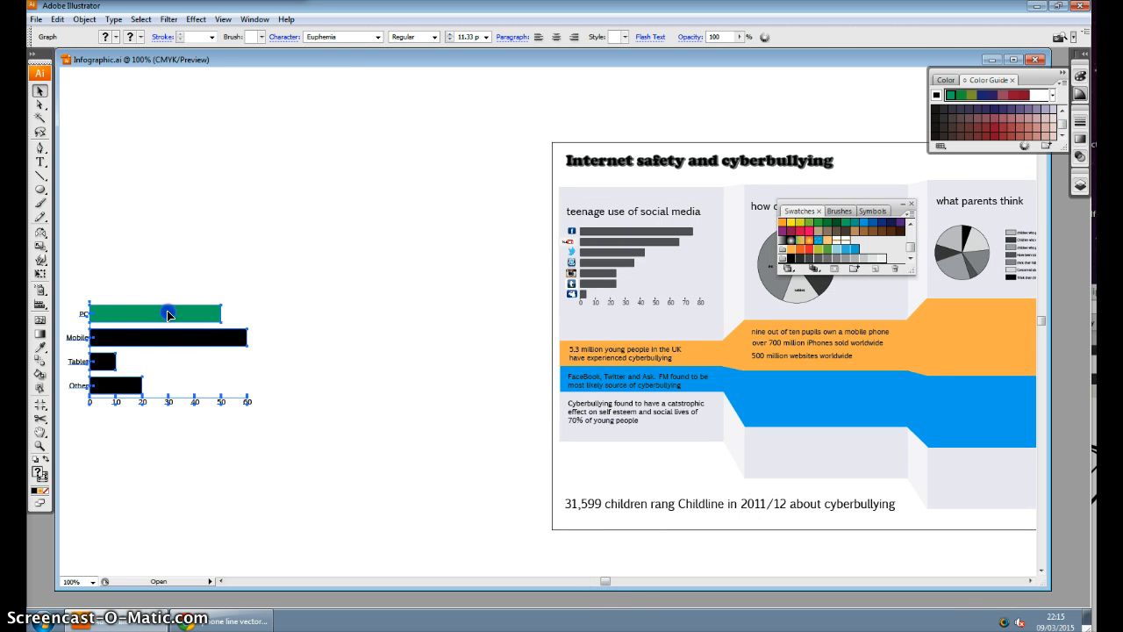
drag(168, 310, 336, 313)
mouse_move(609, 584)
mouse_down()
mouse_move(637, 582)
mouse_move(618, 582)
mouse_up()
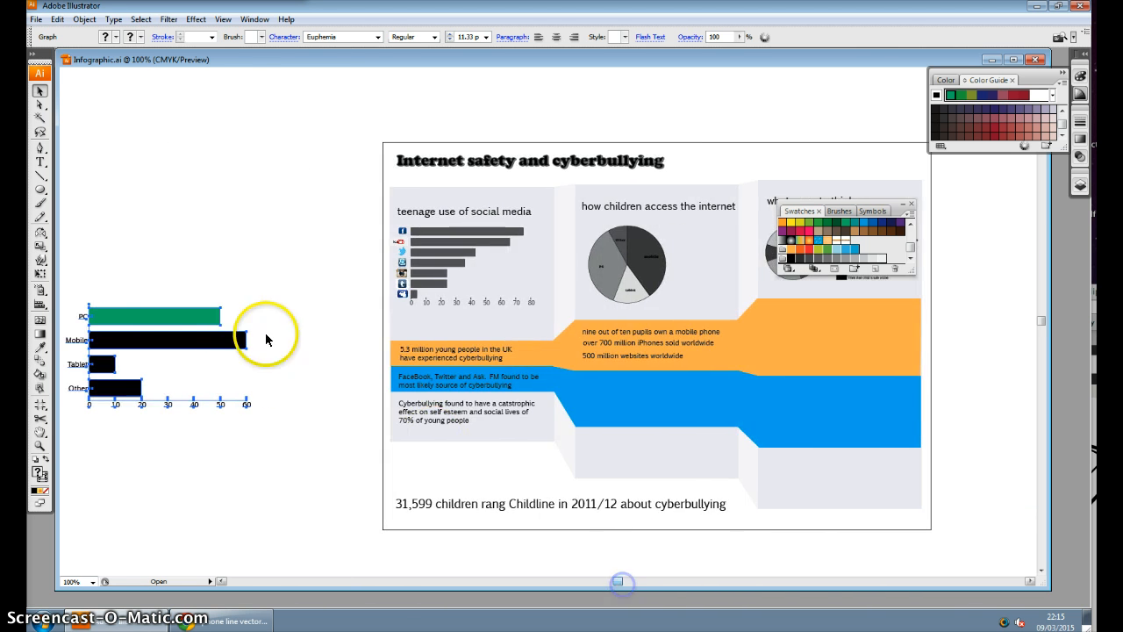
drag(243, 323, 824, 320)
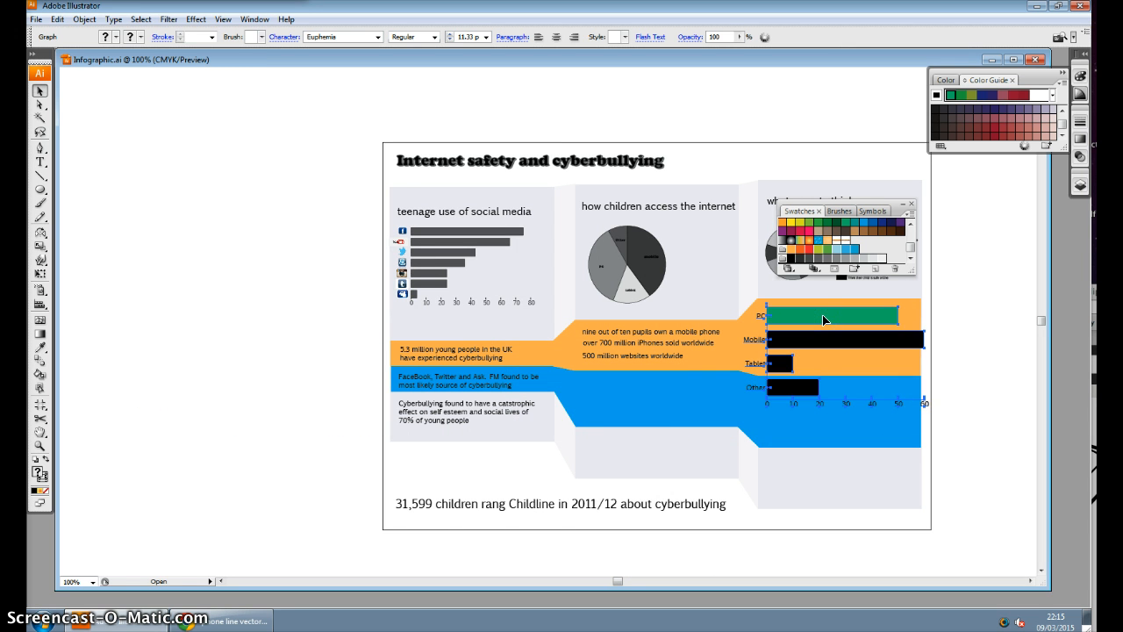
Scale the placed bar graph uniformly by another 70% so it fits within the third column
right_click(823, 319)
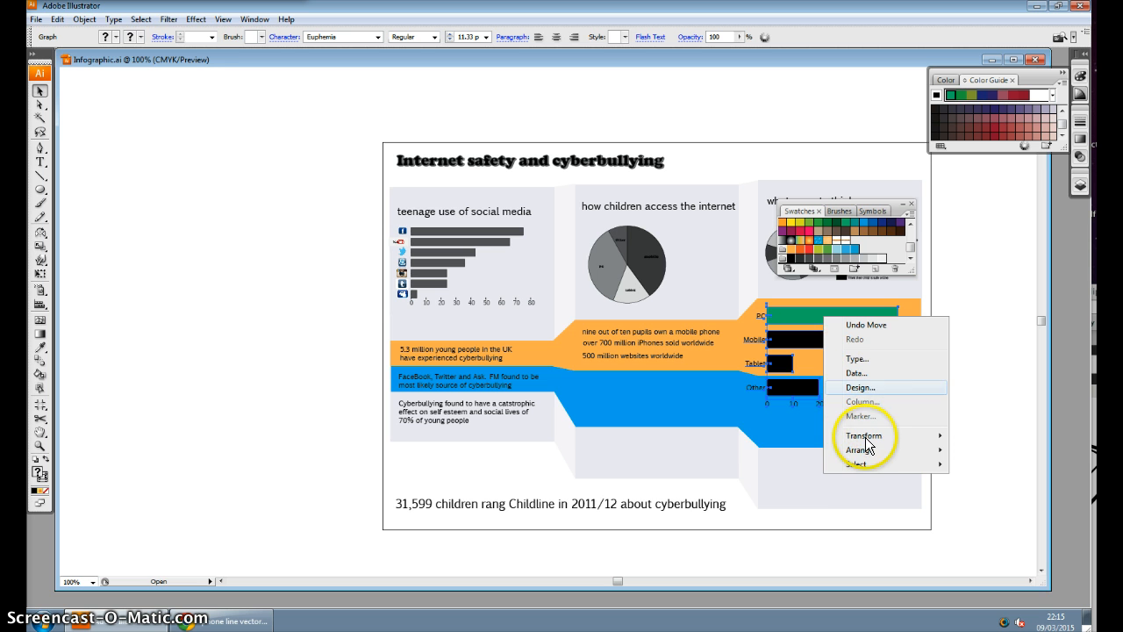
mouse_move(864, 439)
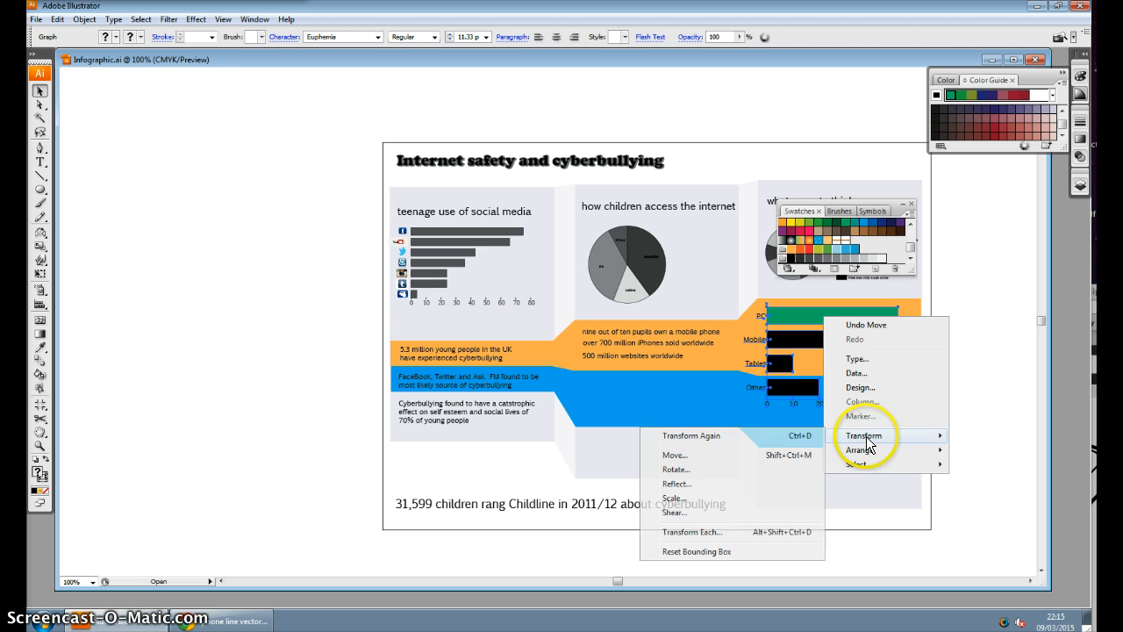
click(717, 497)
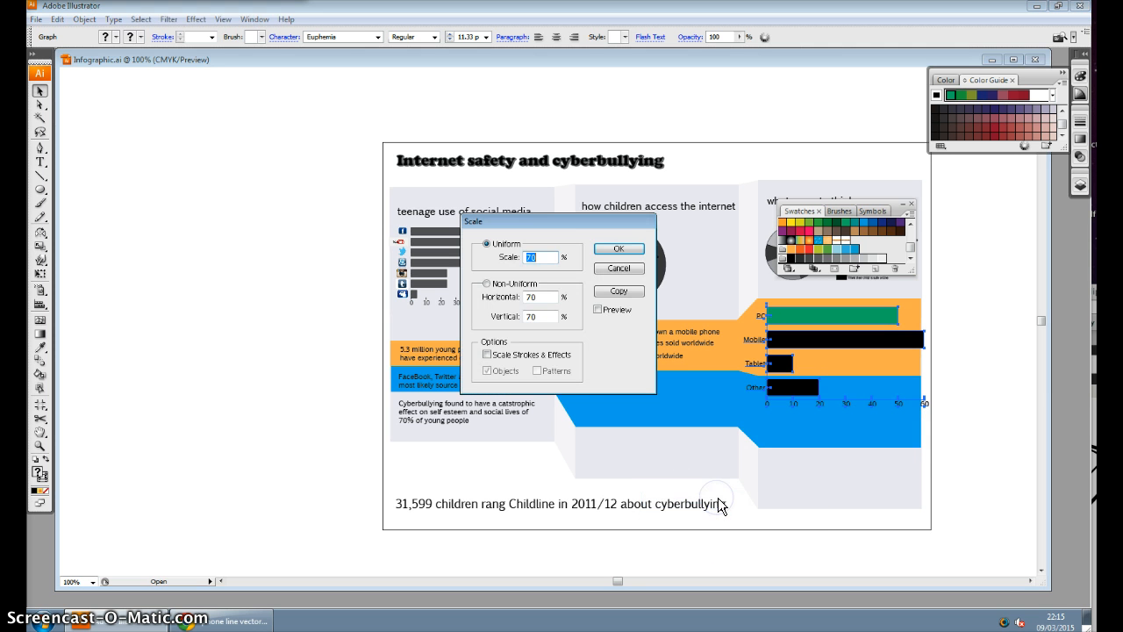
click(618, 251)
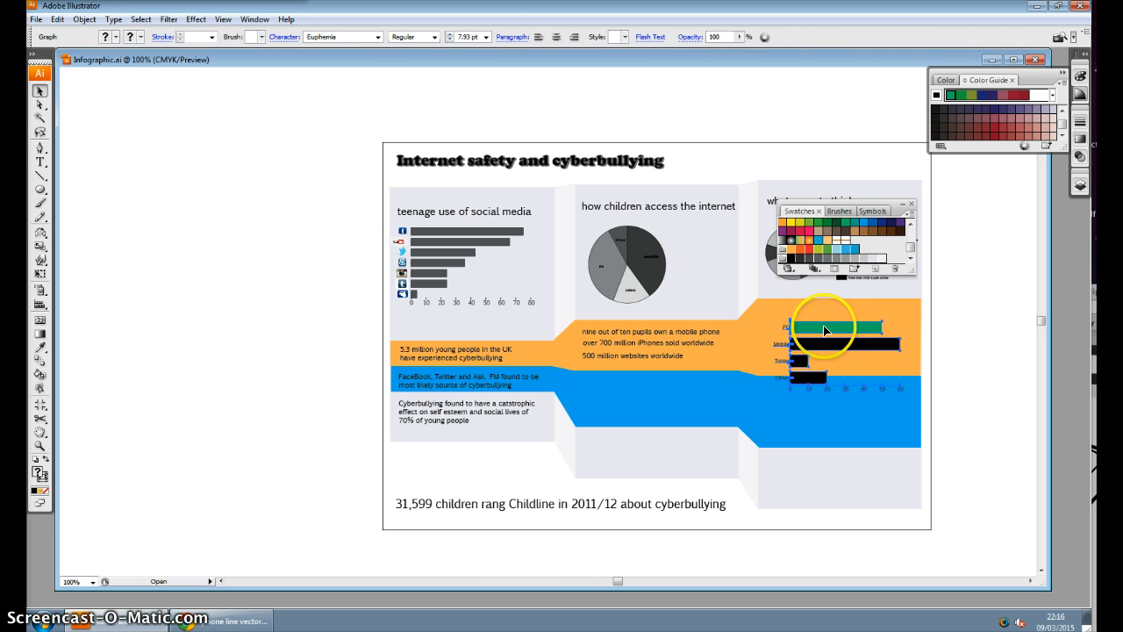